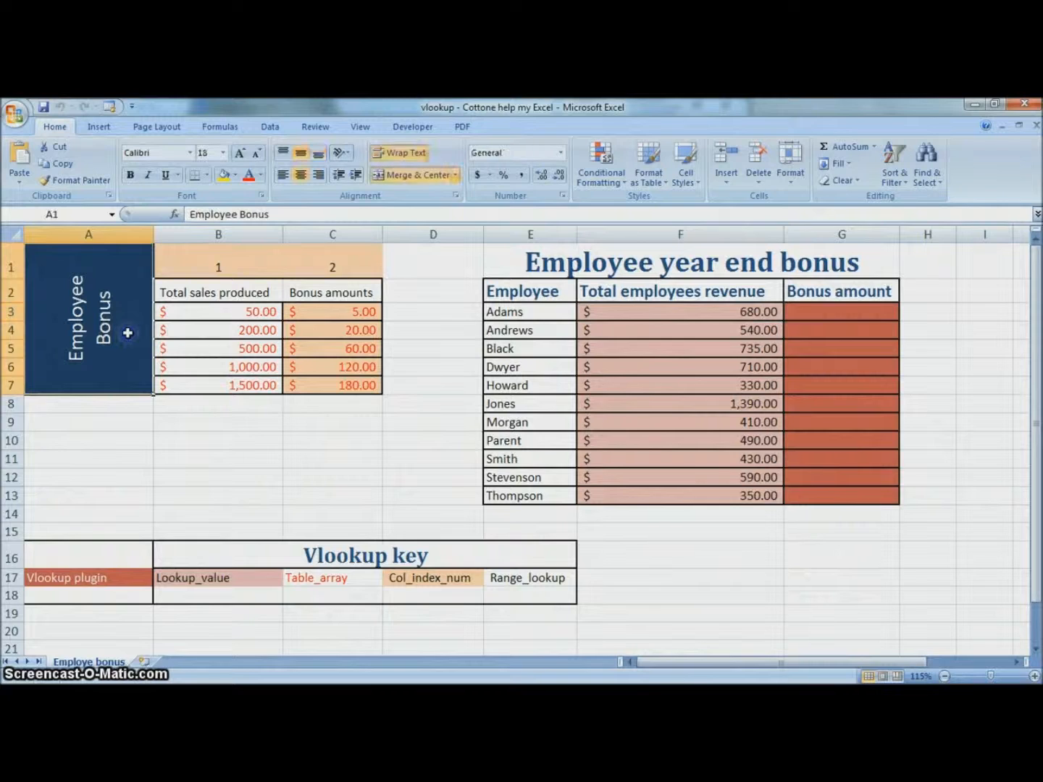
- Examine the sales tiers and their bonus amounts, and the Bonus amount cells G3:G13 of the year-end table
{"action": "left_click", "coordinate": [207, 352]}
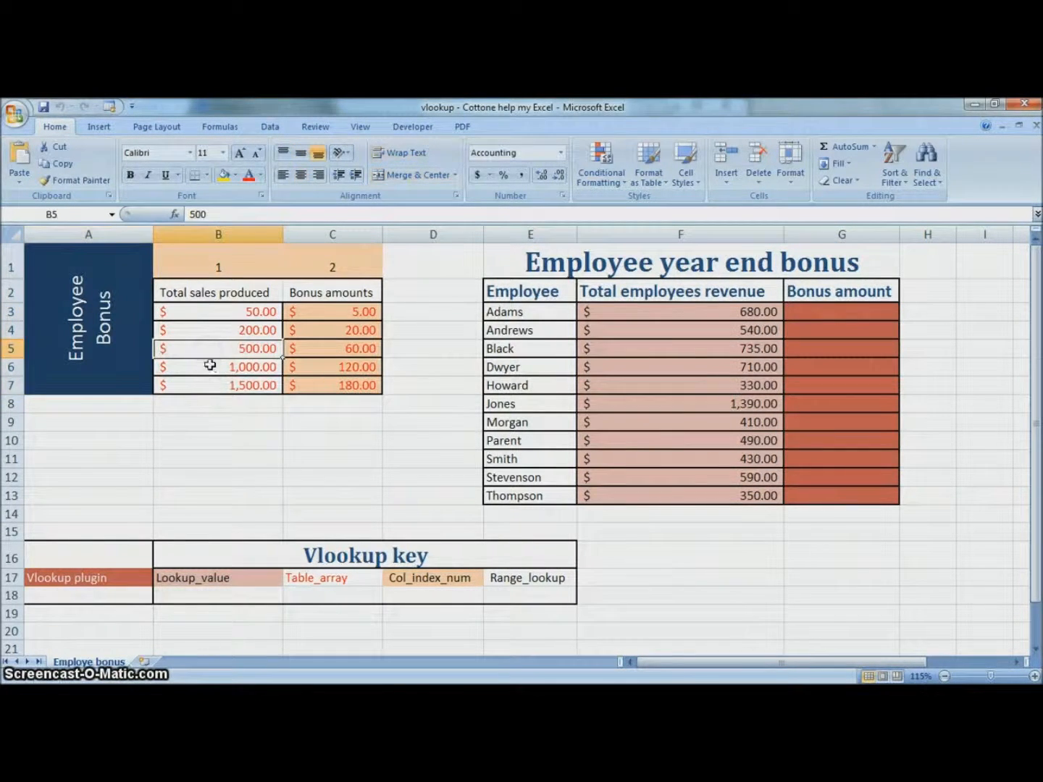
{"action": "left_click", "coordinate": [213, 369]}
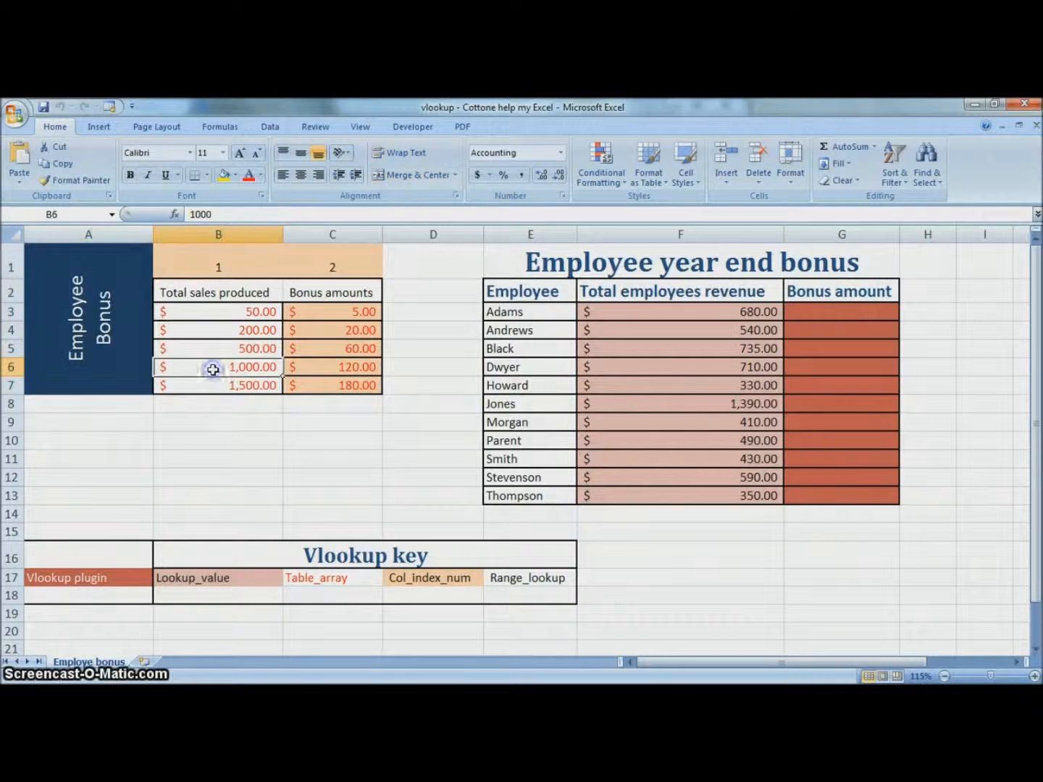
{"action": "left_click", "coordinate": [308, 351]}
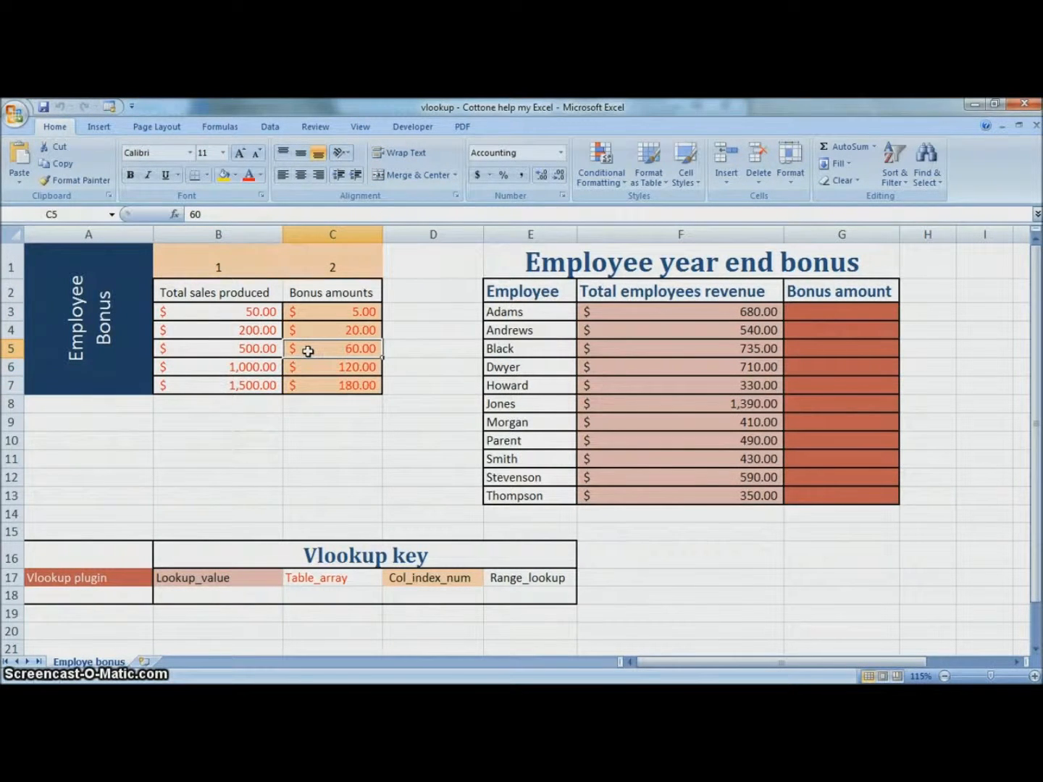
{"action": "left_click", "coordinate": [815, 328]}
{"action": "left_click", "coordinate": [831, 312]}
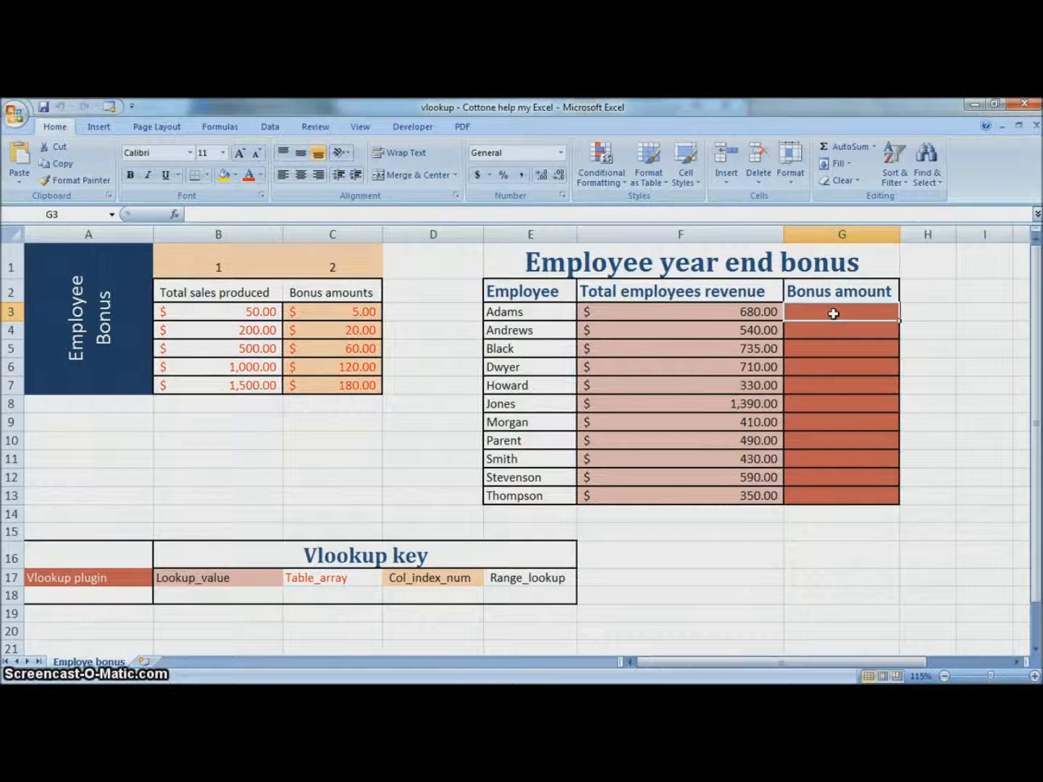
{"action": "left_click_drag", "start_coordinate": [833, 322], "coordinate": [835, 490]}
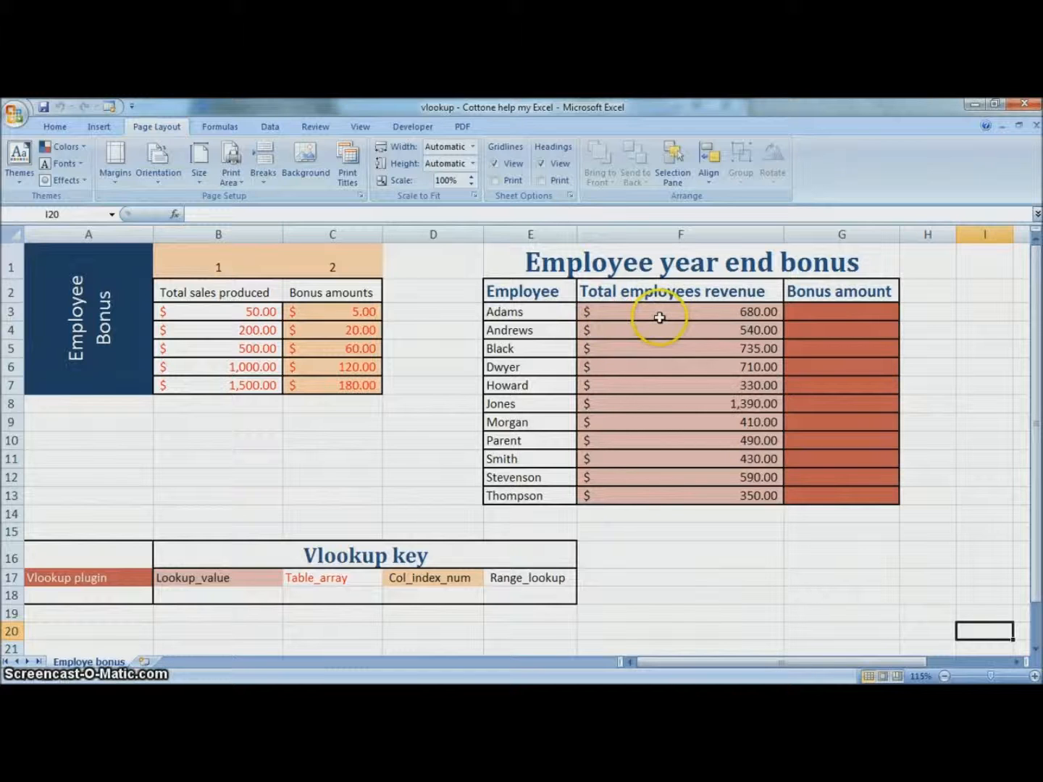
- Compare the employees' revenue in F3:F13 with the sales tiers in B3:B7, focusing on the first employee's row
{"action": "left_click_drag", "start_coordinate": [662, 314], "coordinate": [677, 472]}
{"action": "left_click_drag", "start_coordinate": [268, 311], "coordinate": [258, 384]}
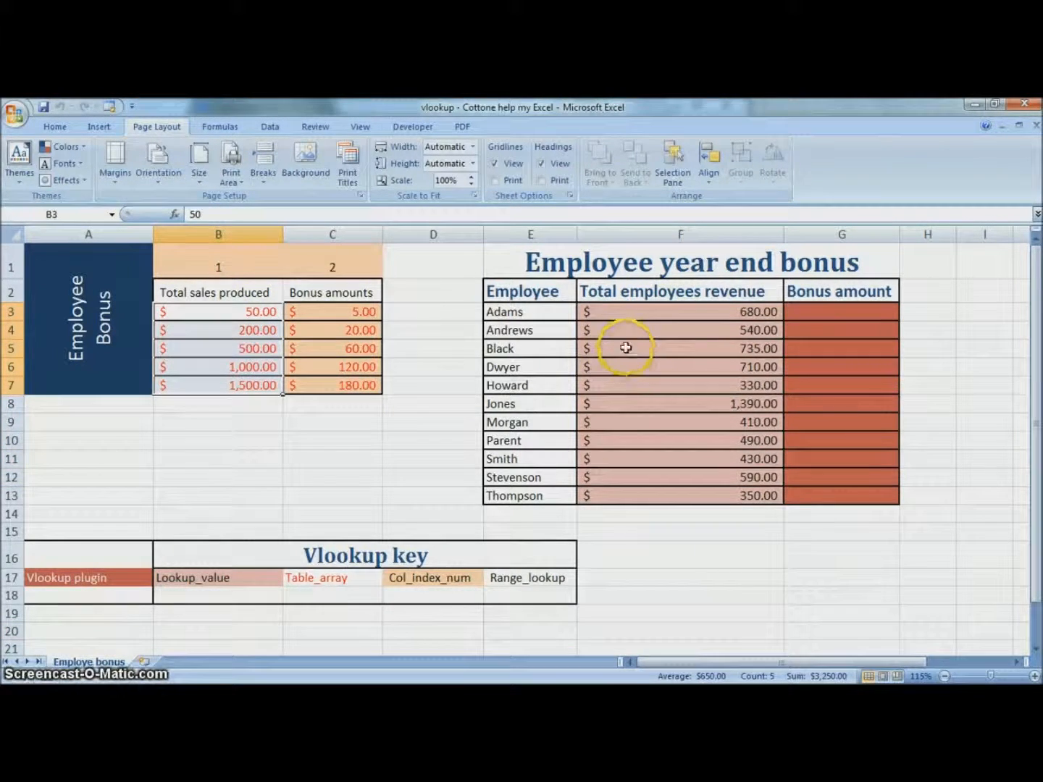
{"action": "left_click", "coordinate": [558, 311]}
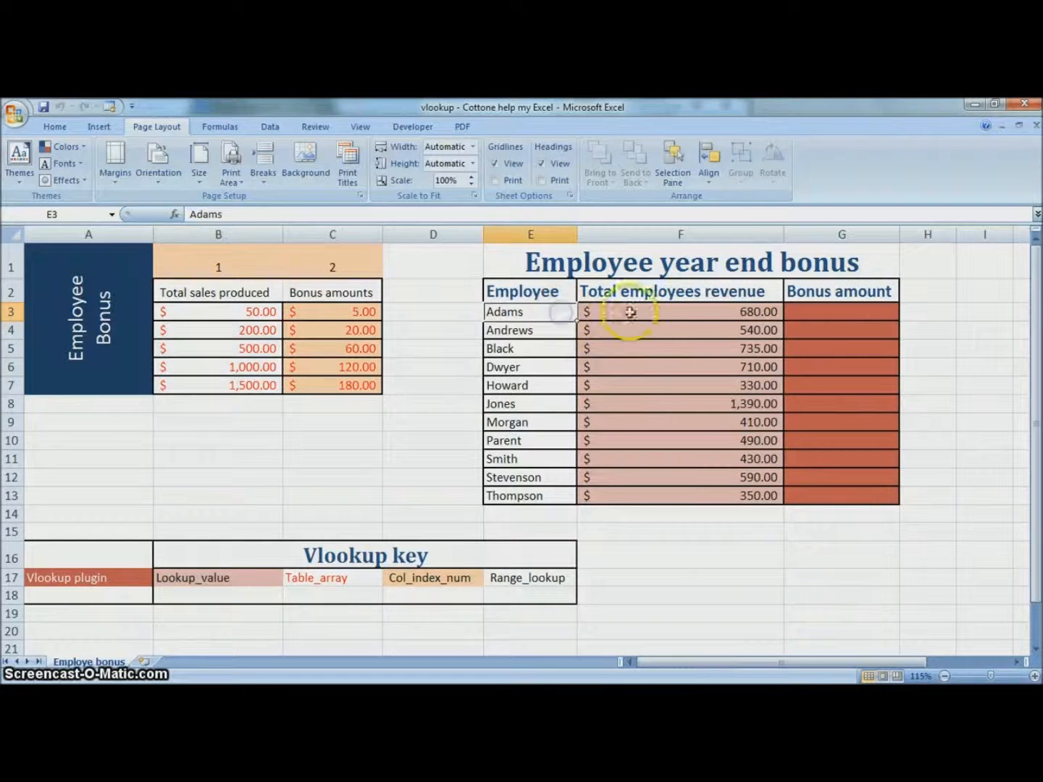
{"action": "left_click", "coordinate": [682, 313]}
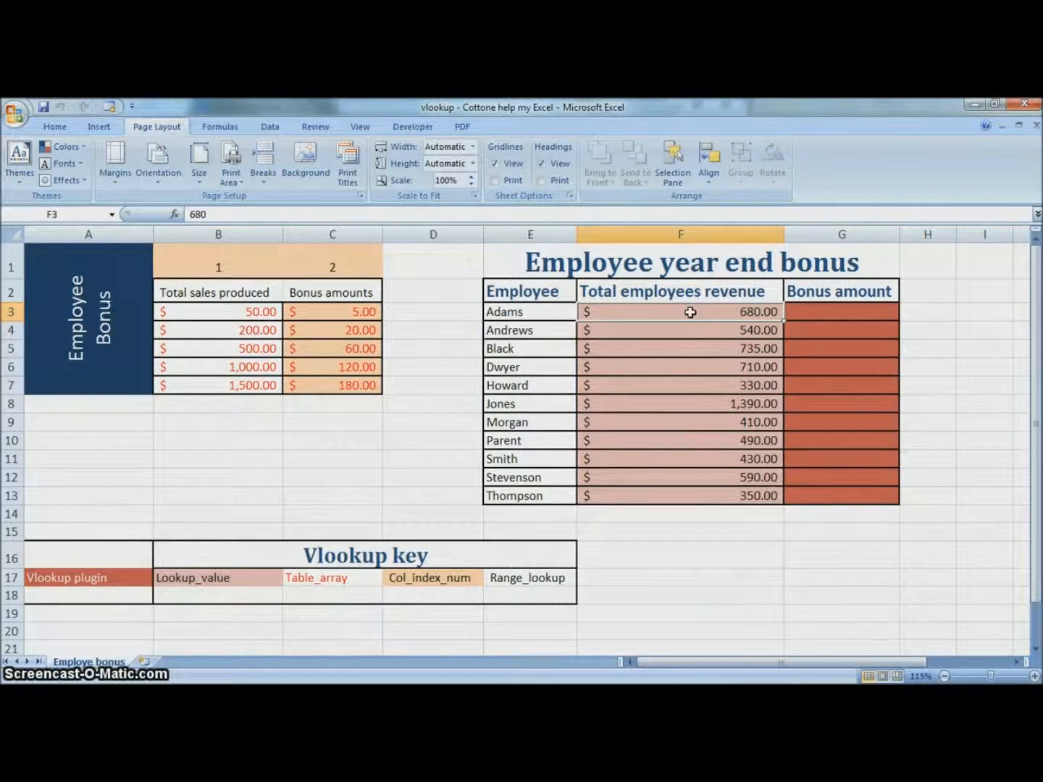
{"action": "left_click_drag", "start_coordinate": [550, 312], "coordinate": [560, 501]}
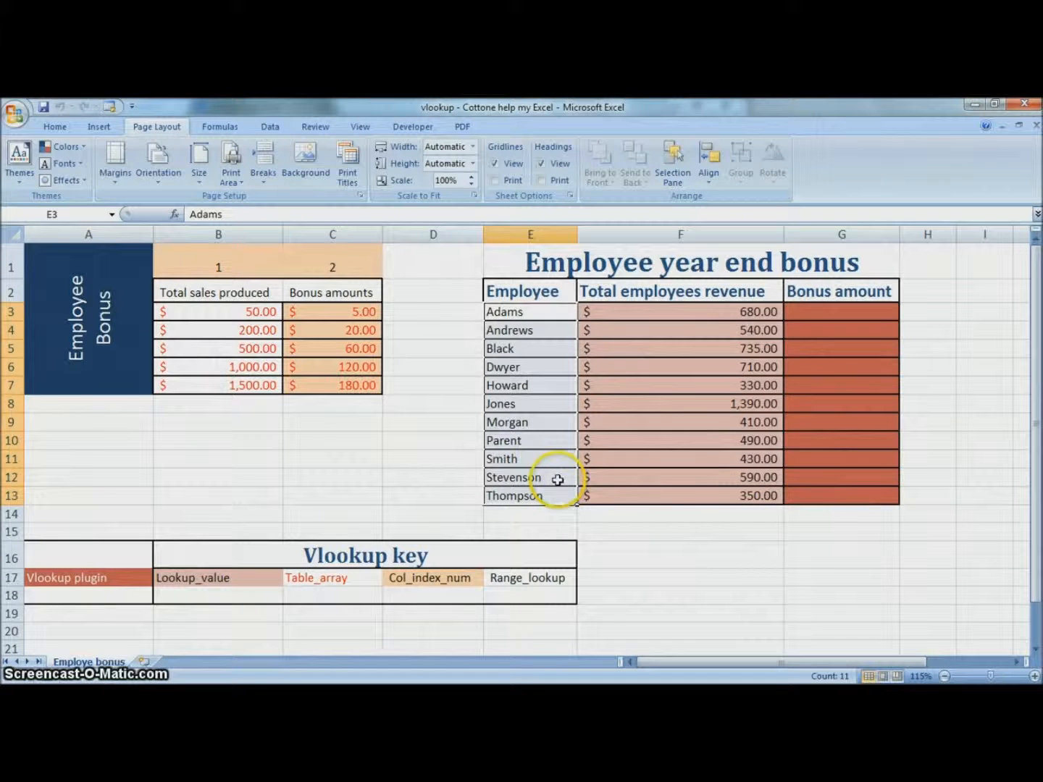
{"action": "left_click", "coordinate": [549, 313]}
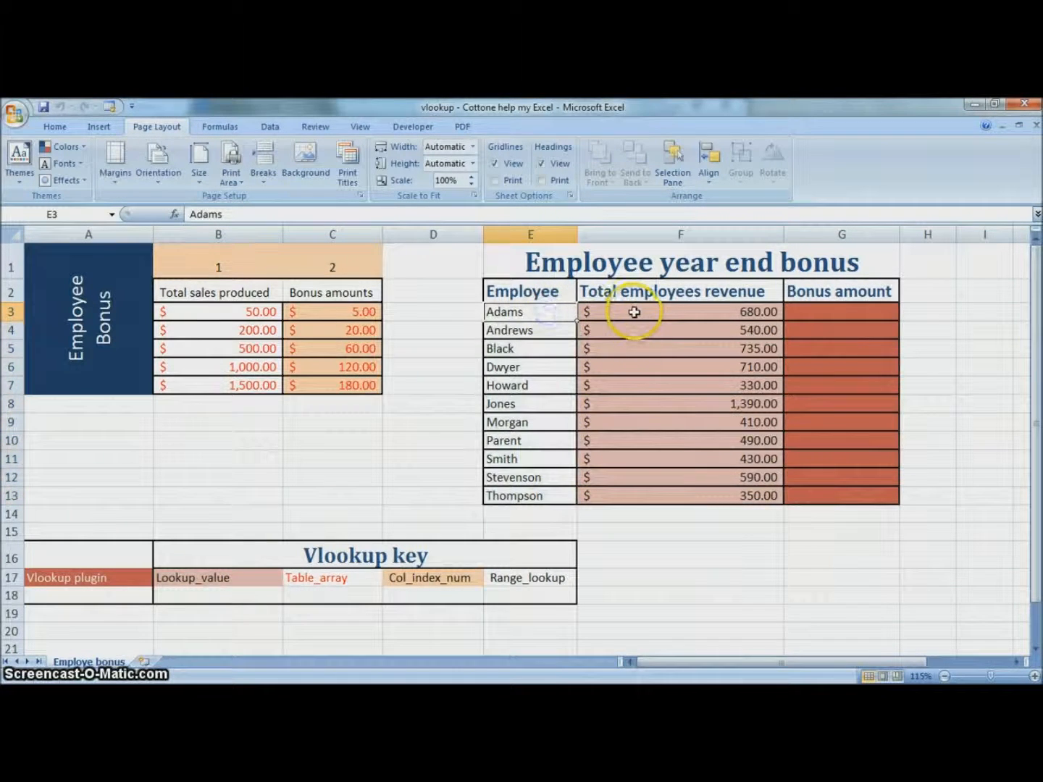
{"action": "left_click", "coordinate": [624, 311]}
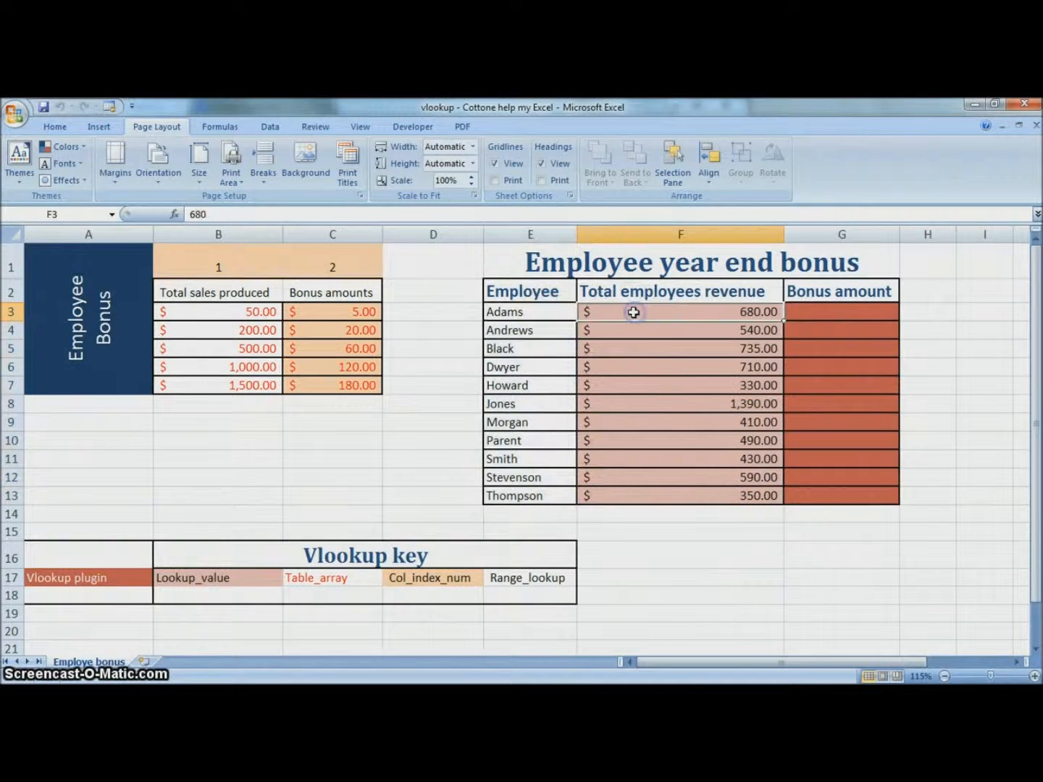
{"action": "left_click", "coordinate": [835, 312]}
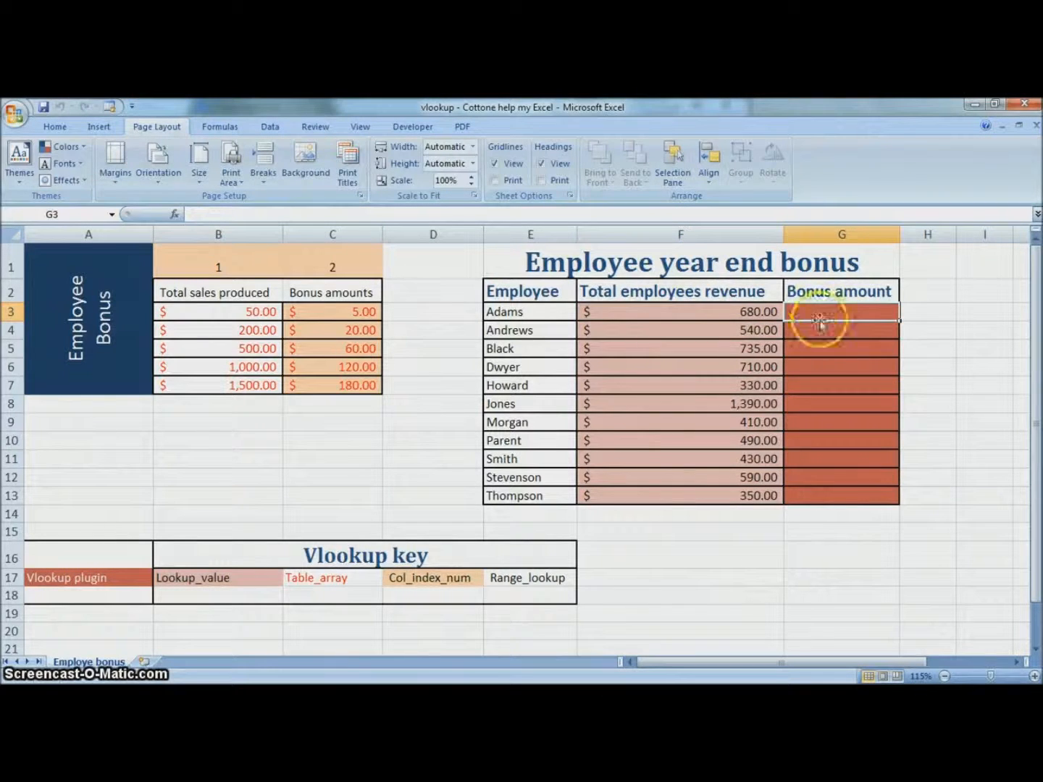
{"action": "left_click", "coordinate": [688, 313]}
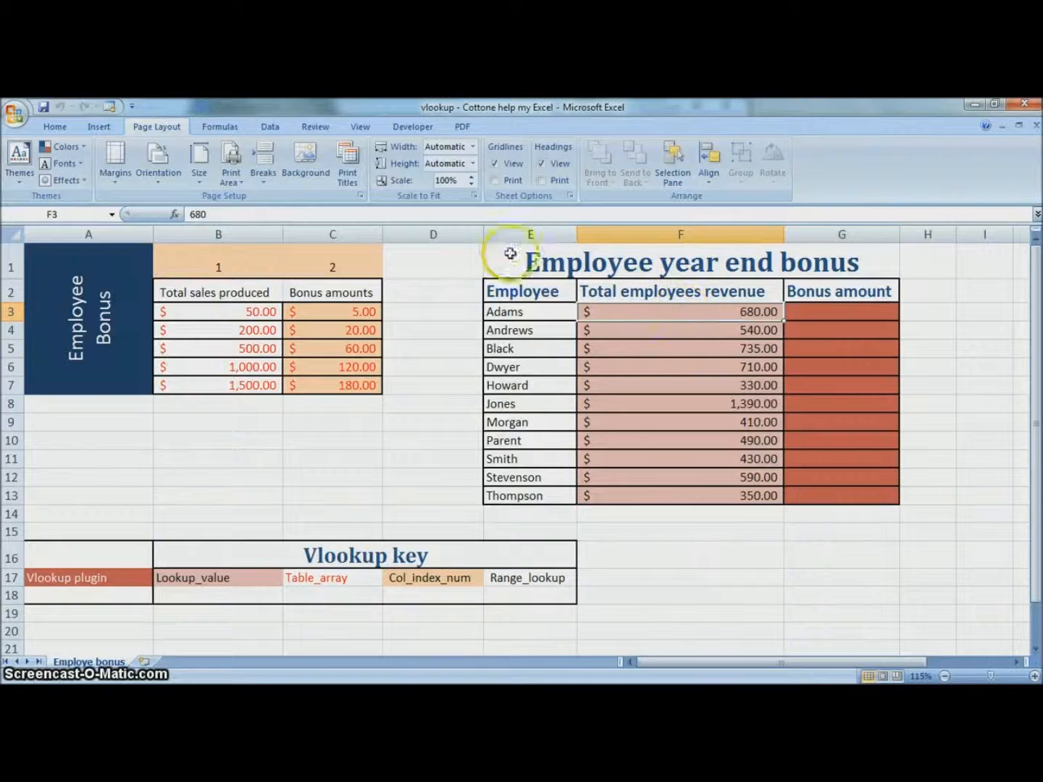
- Examine the Employee Bonus table's headings, its column numbers 1 and 2, and the 500.00 sales tier with its bonus
{"action": "left_click", "coordinate": [131, 319]}
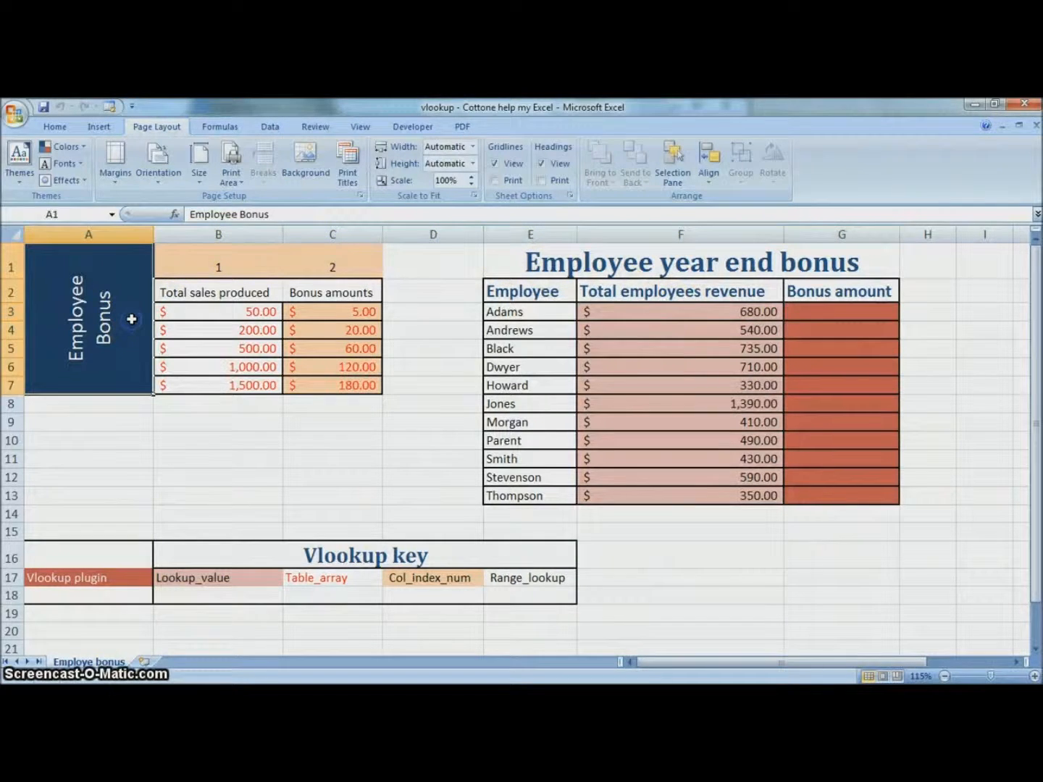
{"action": "left_click", "coordinate": [276, 291]}
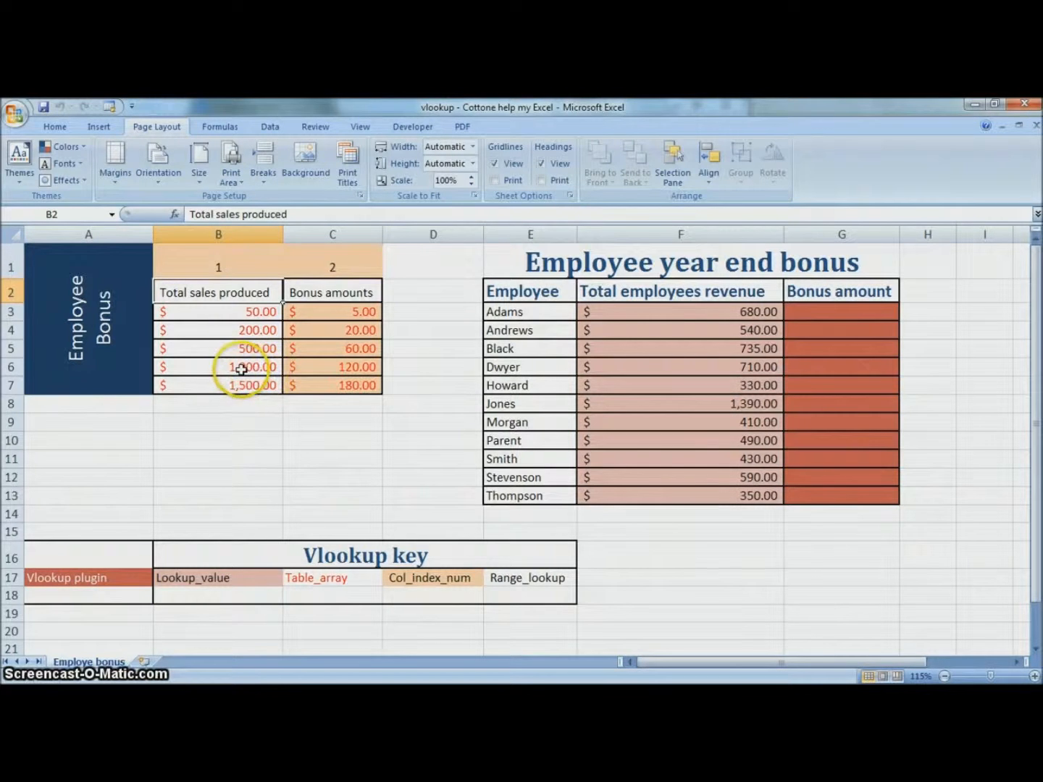
{"action": "left_click", "coordinate": [226, 349]}
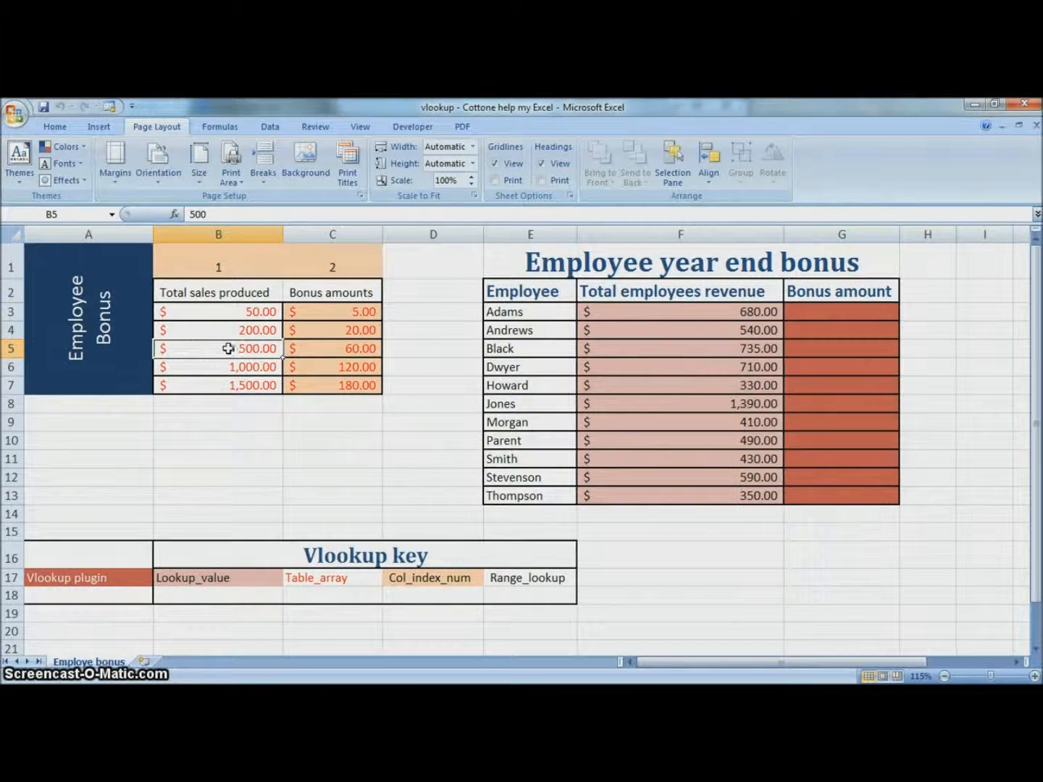
{"action": "left_click", "coordinate": [260, 261]}
{"action": "left_click", "coordinate": [299, 265]}
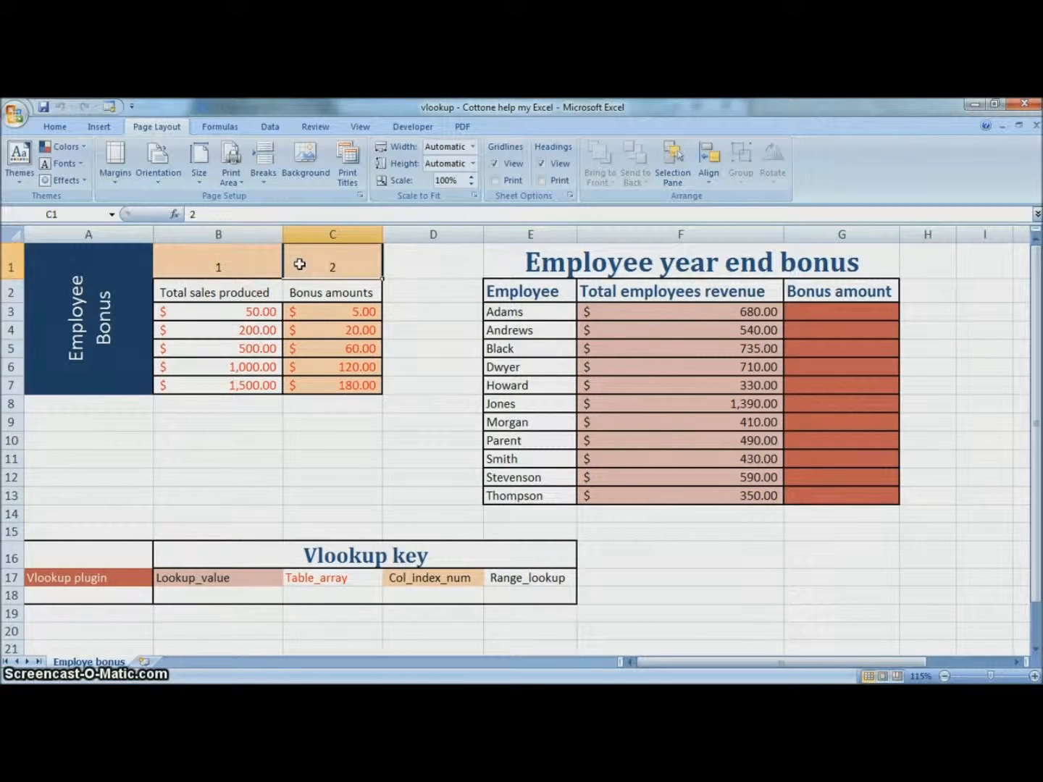
{"action": "left_click", "coordinate": [376, 291]}
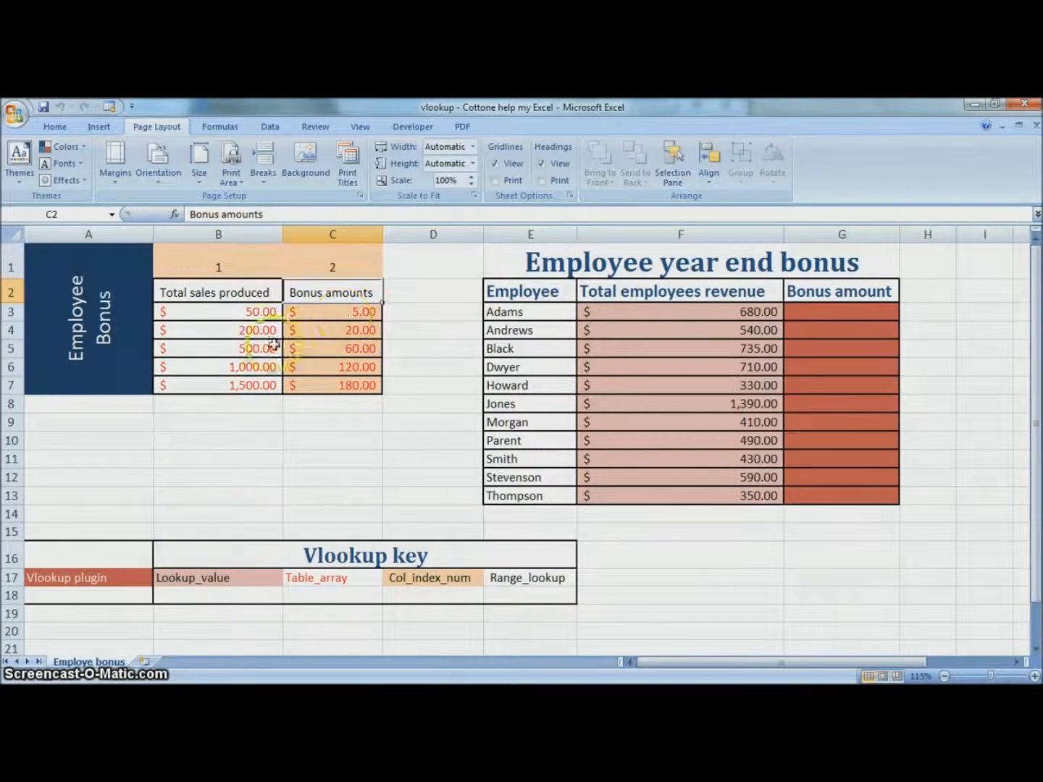
{"action": "left_click", "coordinate": [226, 349]}
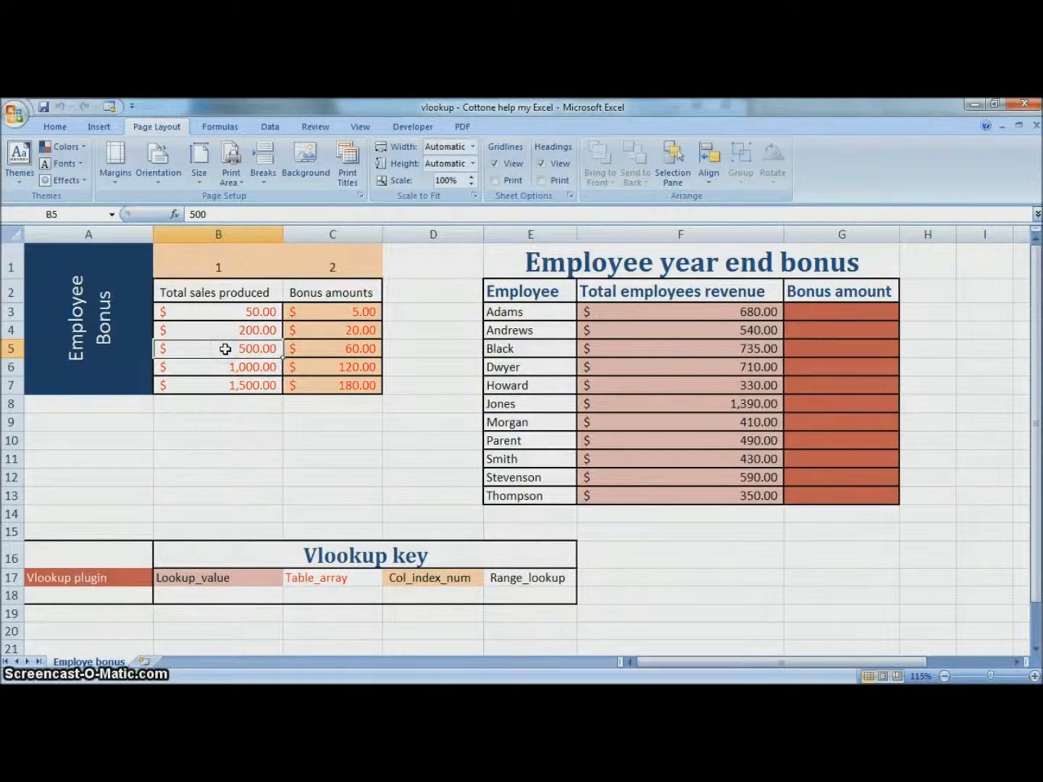
{"action": "left_click", "coordinate": [322, 348]}
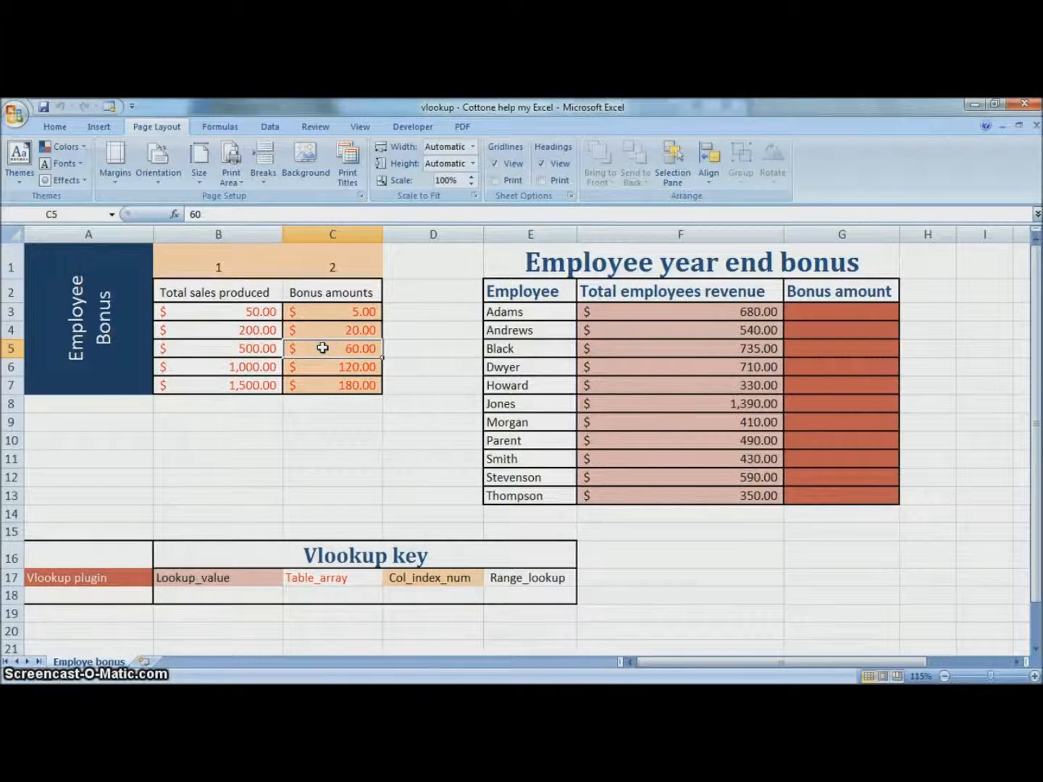
- Enter g3, the first Bonus amount cell, under Vlookup plugin in the Vlookup key
{"action": "left_click", "coordinate": [828, 318]}
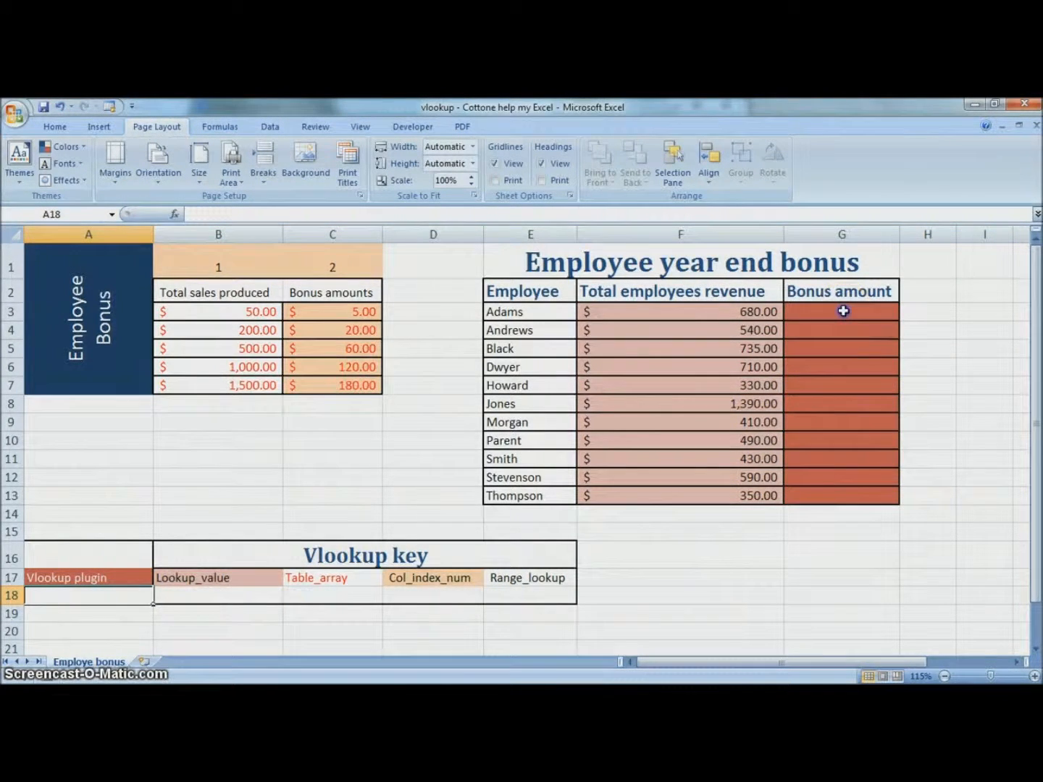
{"action": "left_click", "coordinate": [843, 311]}
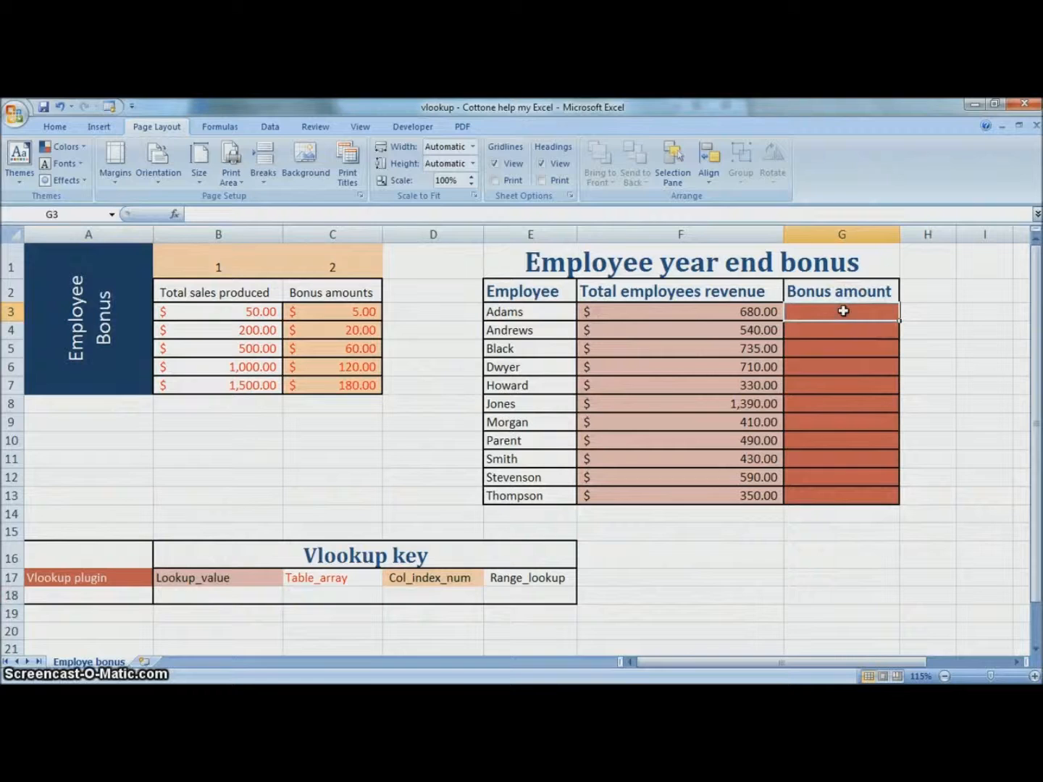
{"action": "left_click", "coordinate": [111, 591]}
{"action": "type", "text": "g"}
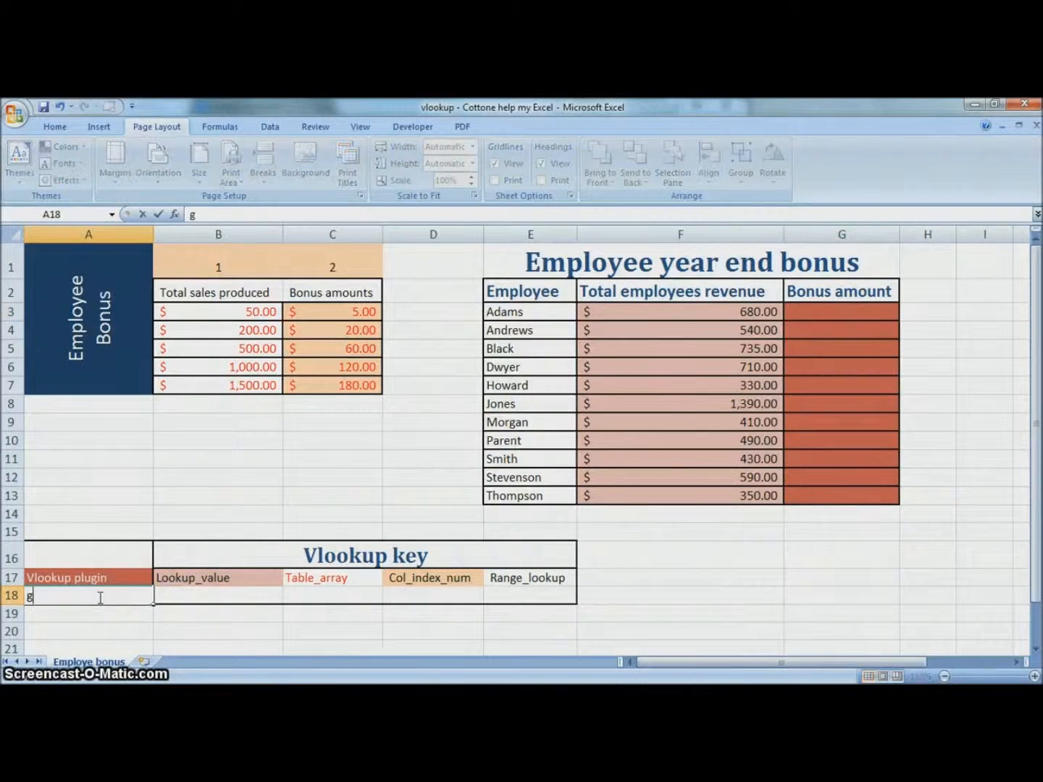
{"action": "type", "text": "3"}
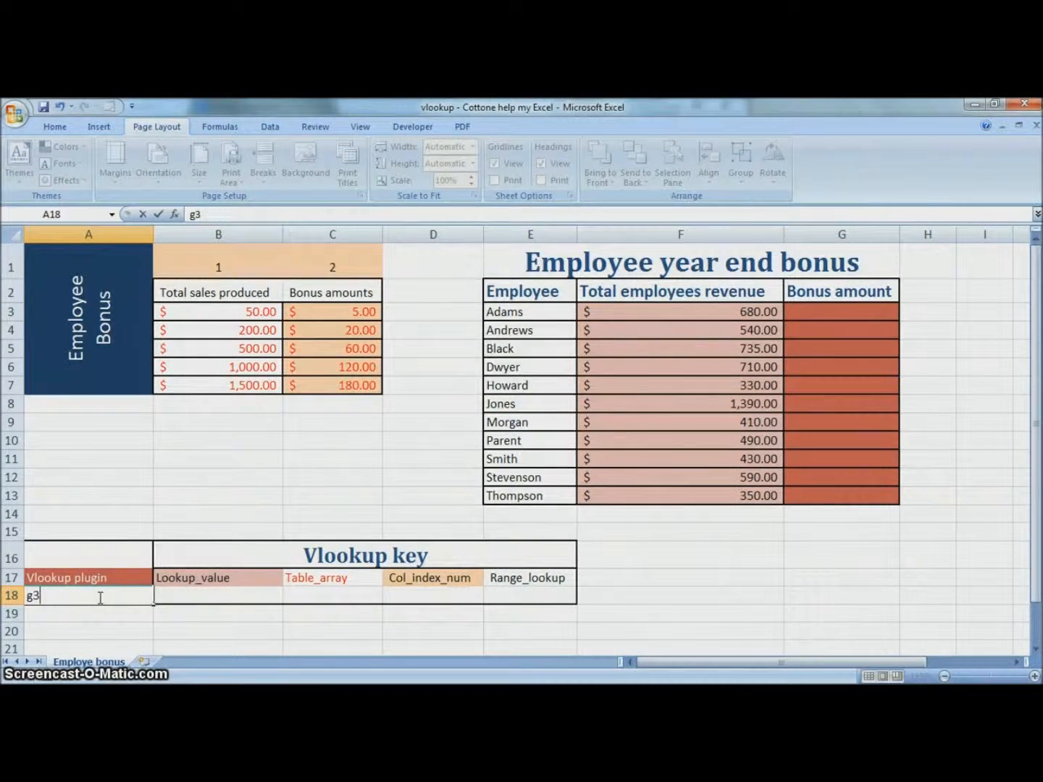
{"action": "key", "text": "Tab"}
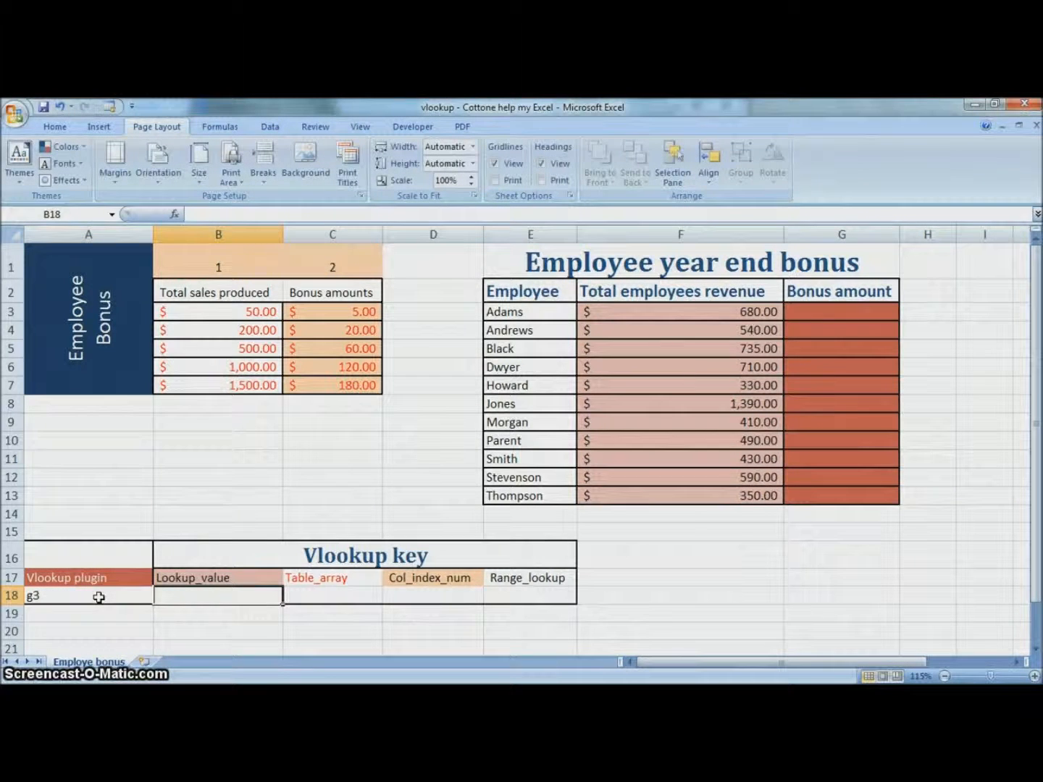
- Review the Total employees revenue cells and enter f3 under Lookup_value in the Vlookup key
{"action": "left_click", "coordinate": [667, 311]}
{"action": "left_click", "coordinate": [666, 331]}
{"action": "left_click", "coordinate": [670, 351]}
{"action": "left_click", "coordinate": [673, 368]}
{"action": "left_click", "coordinate": [670, 382]}
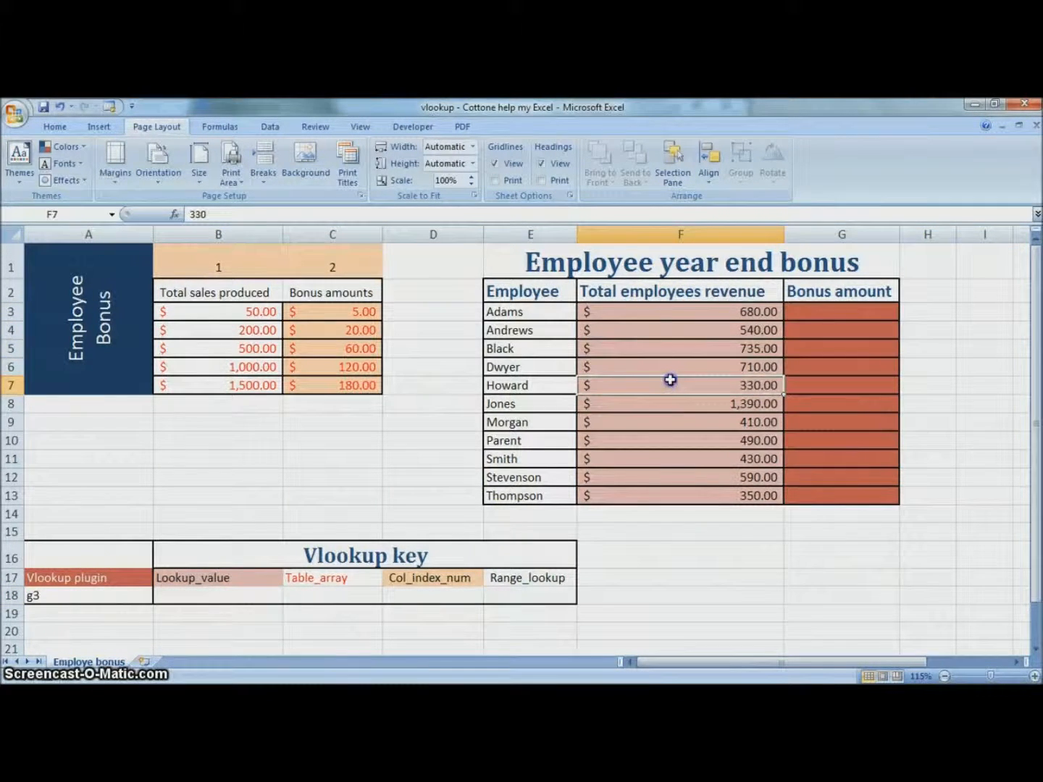
{"action": "left_click", "coordinate": [665, 317]}
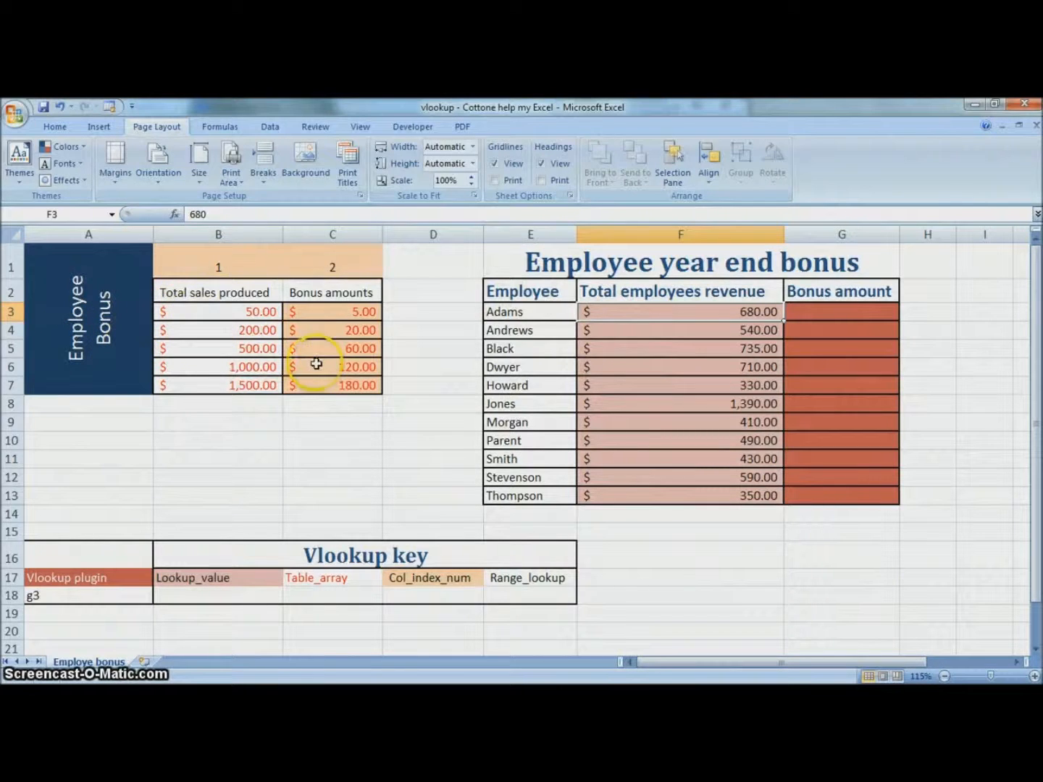
{"action": "left_click", "coordinate": [247, 600]}
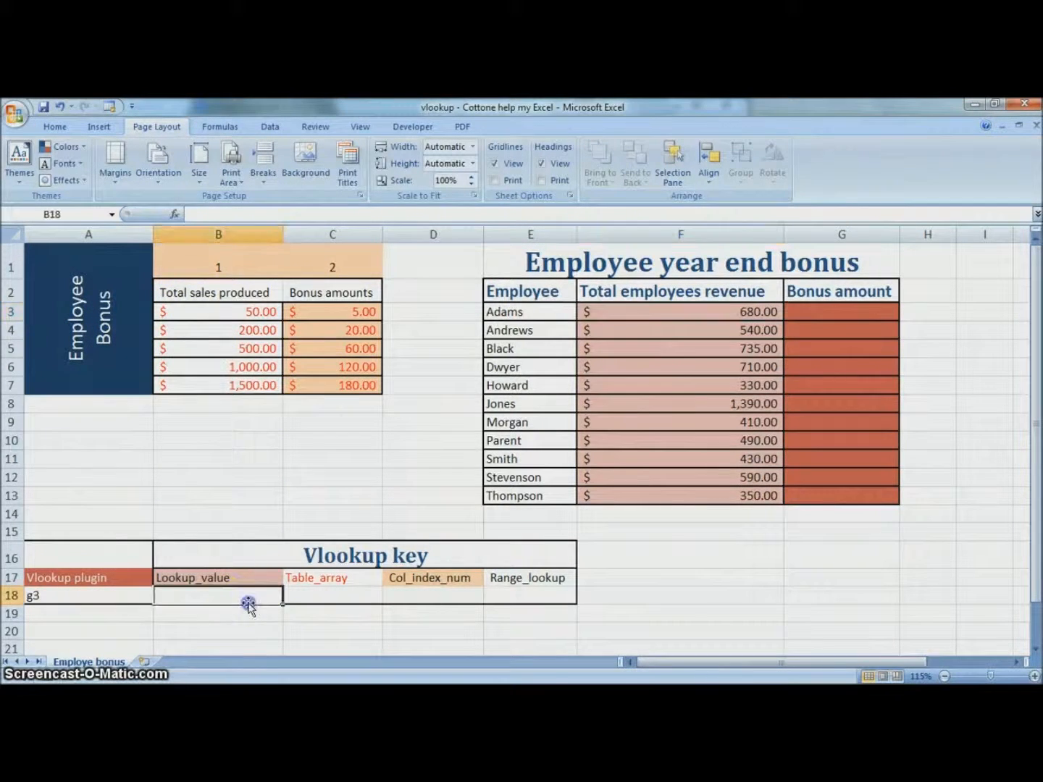
{"action": "type", "text": "f3"}
{"action": "left_click", "coordinate": [325, 591]}
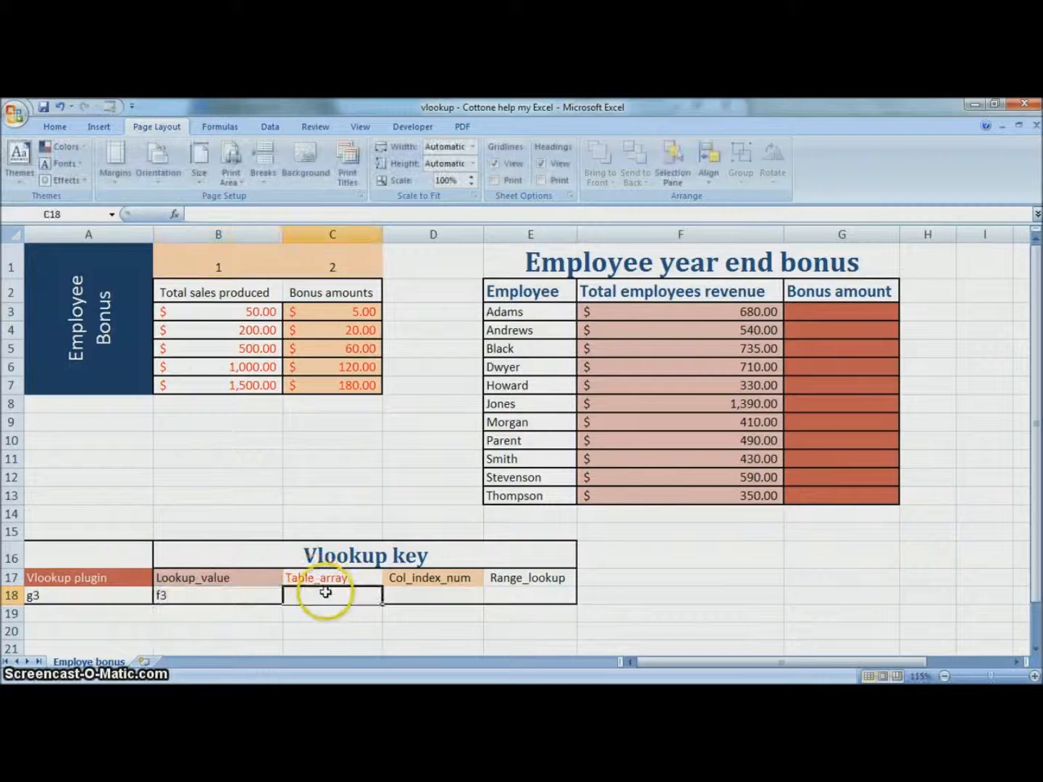
- Check the sales and bonus range B3:C7 and enter b3:c7 under Table_array in the Vlookup key
{"action": "left_click", "coordinate": [237, 312]}
{"action": "left_click_drag", "start_coordinate": [236, 312], "coordinate": [329, 386]}
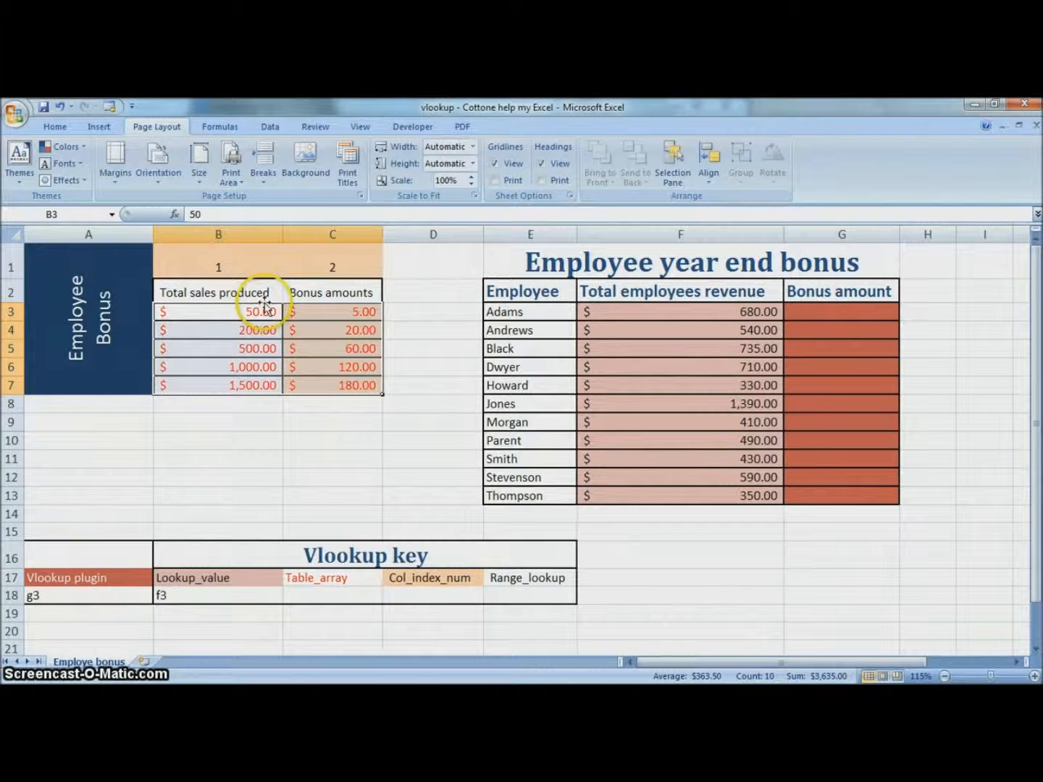
{"action": "left_click", "coordinate": [353, 594]}
{"action": "type", "text": "b"}
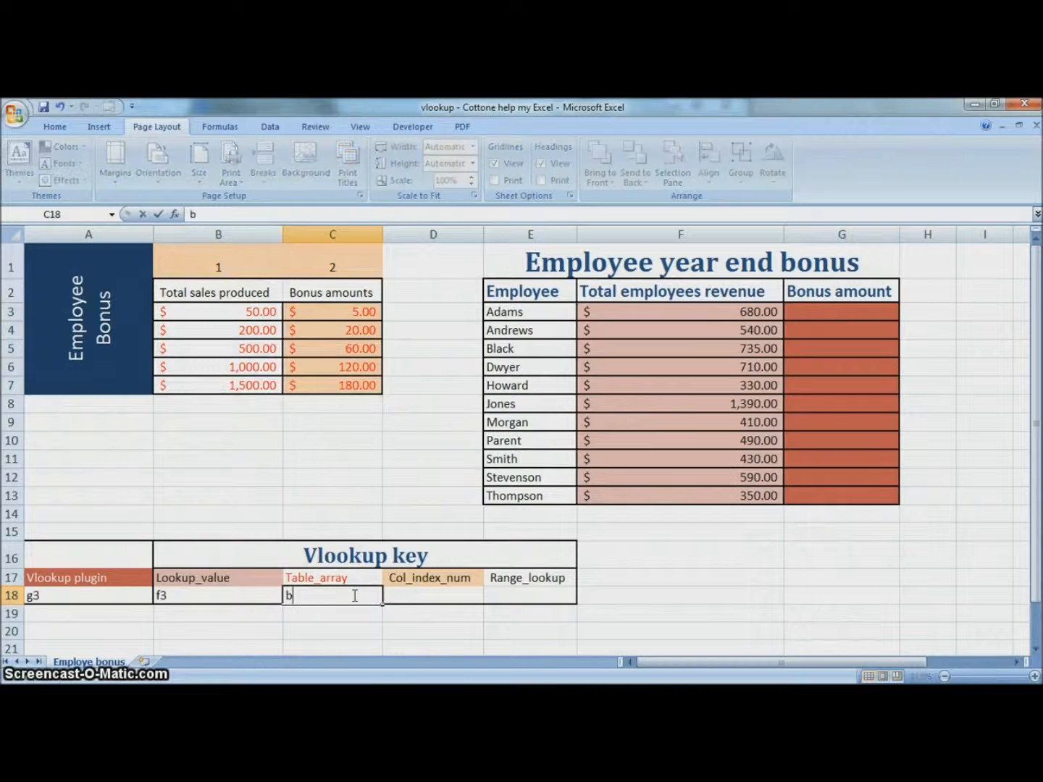
{"action": "type", "text": "3:c7"}
{"action": "left_click", "coordinate": [229, 311]}
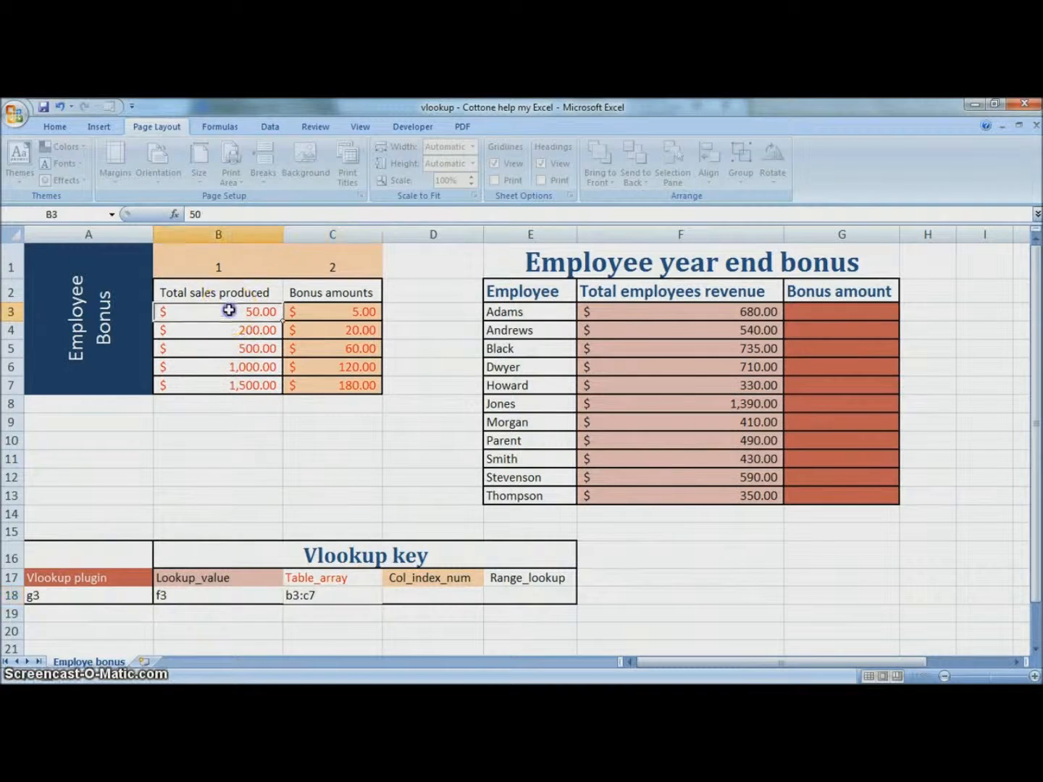
{"action": "left_click_drag", "start_coordinate": [233, 304], "coordinate": [264, 366]}
- Check the bonus table's column numbers and Bonus amounts column, and enter 2 under Col_index_num in the Vlookup key
{"action": "left_click", "coordinate": [453, 594]}
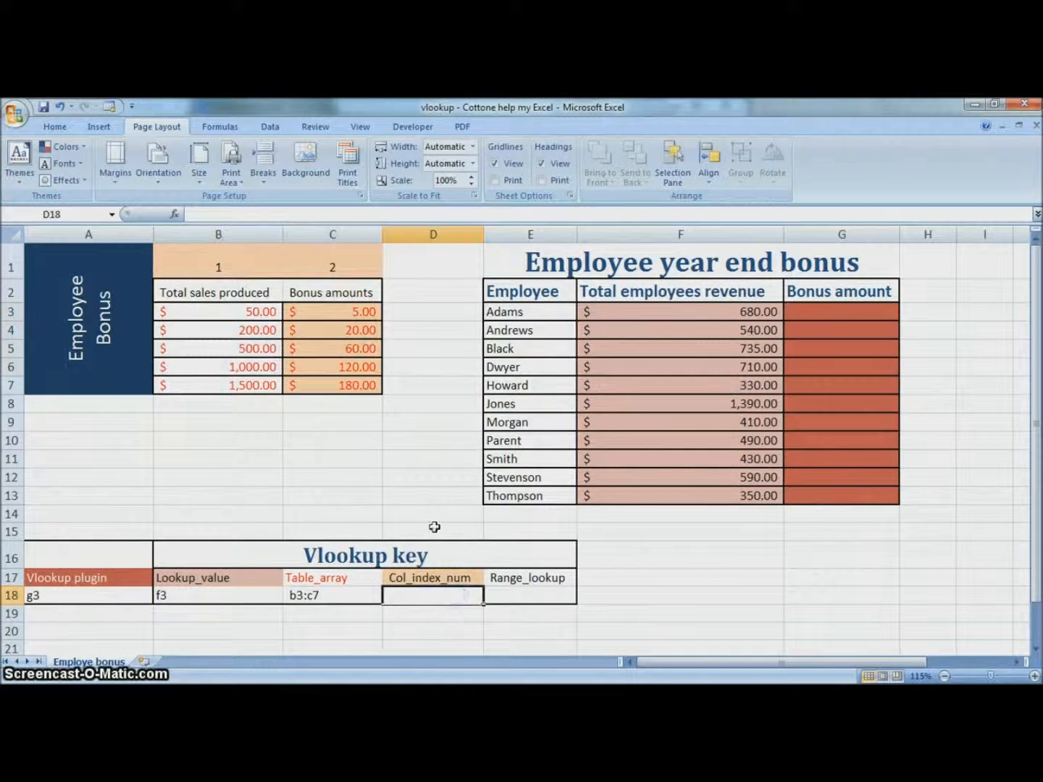
{"action": "left_click", "coordinate": [268, 257]}
{"action": "left_click", "coordinate": [301, 256]}
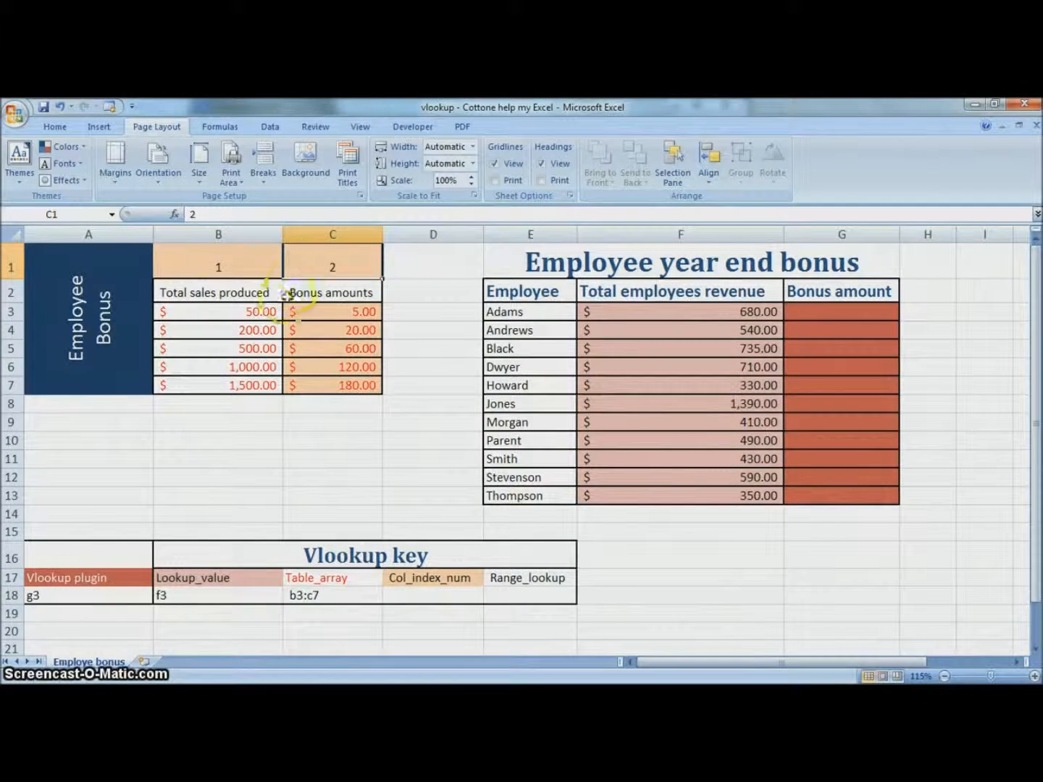
{"action": "left_click_drag", "start_coordinate": [242, 313], "coordinate": [339, 386]}
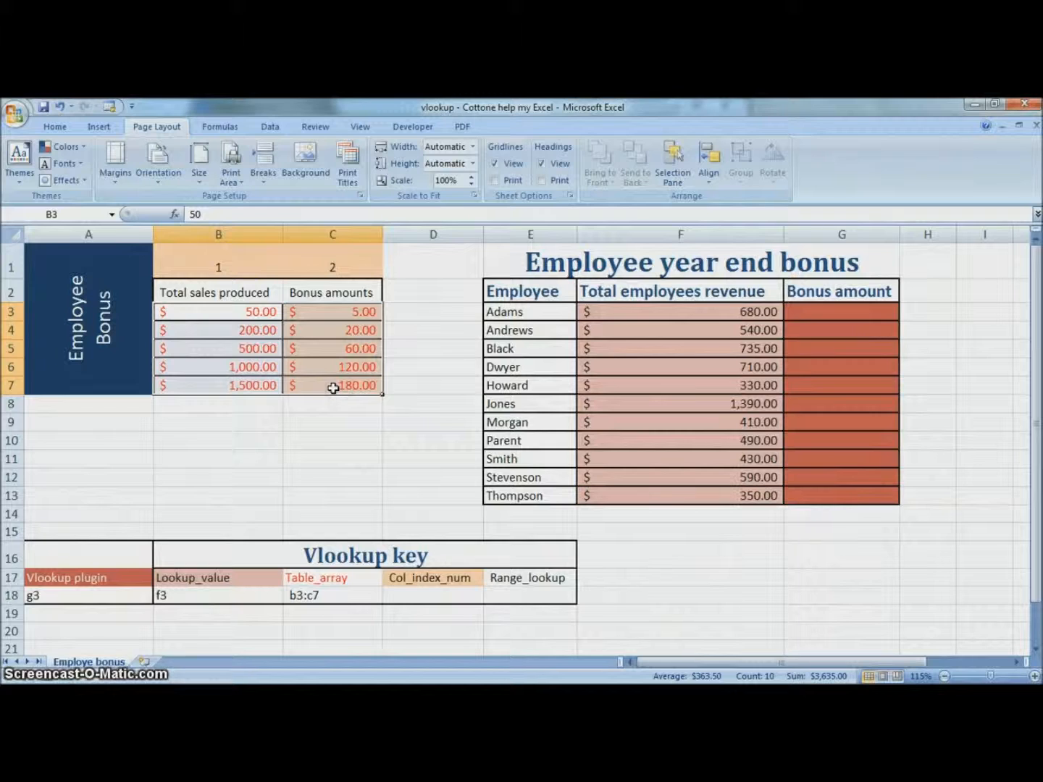
{"action": "left_click", "coordinate": [328, 381]}
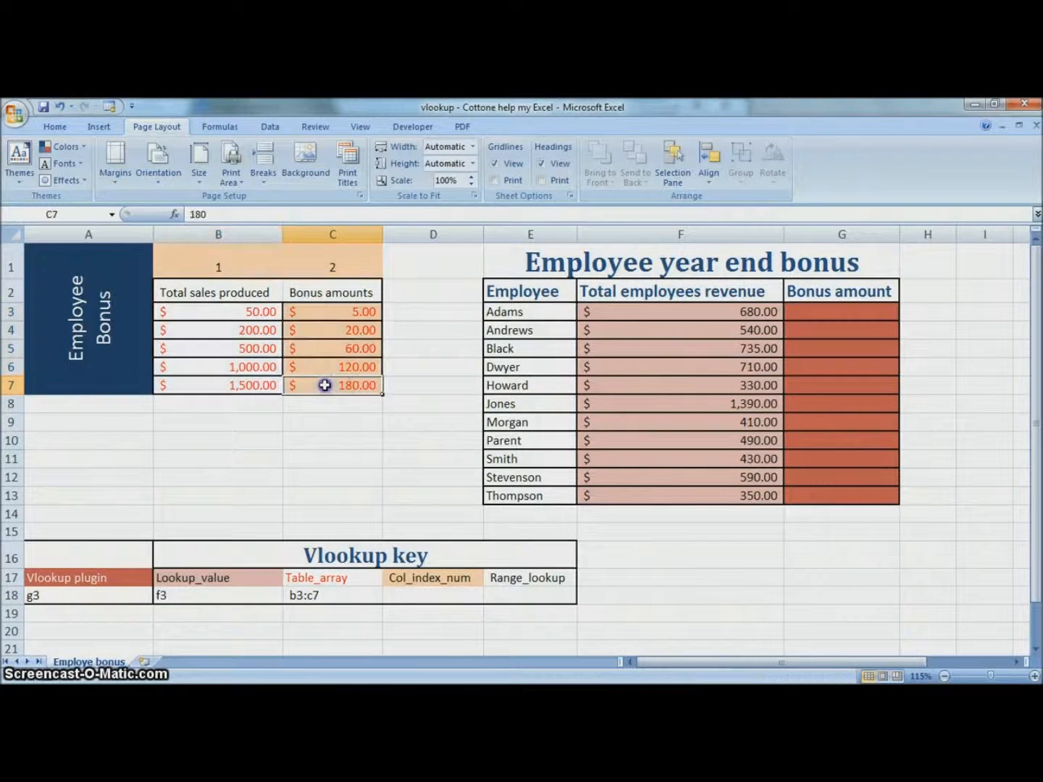
{"action": "left_click", "coordinate": [324, 348]}
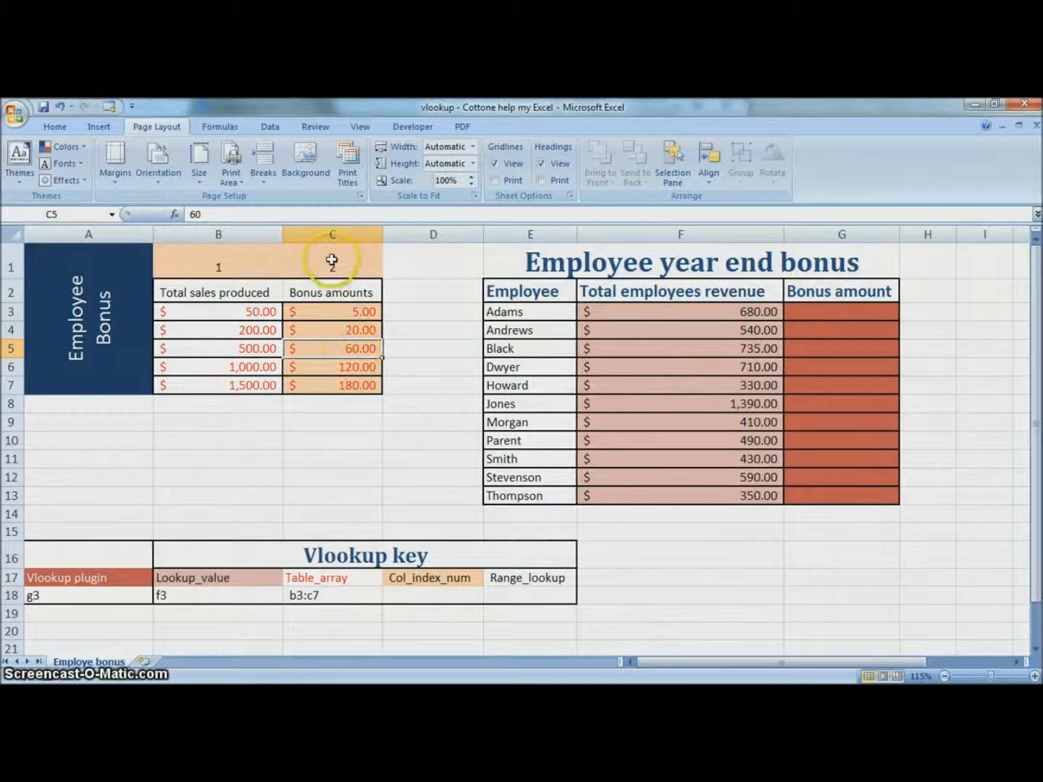
{"action": "left_click_drag", "start_coordinate": [332, 261], "coordinate": [334, 387]}
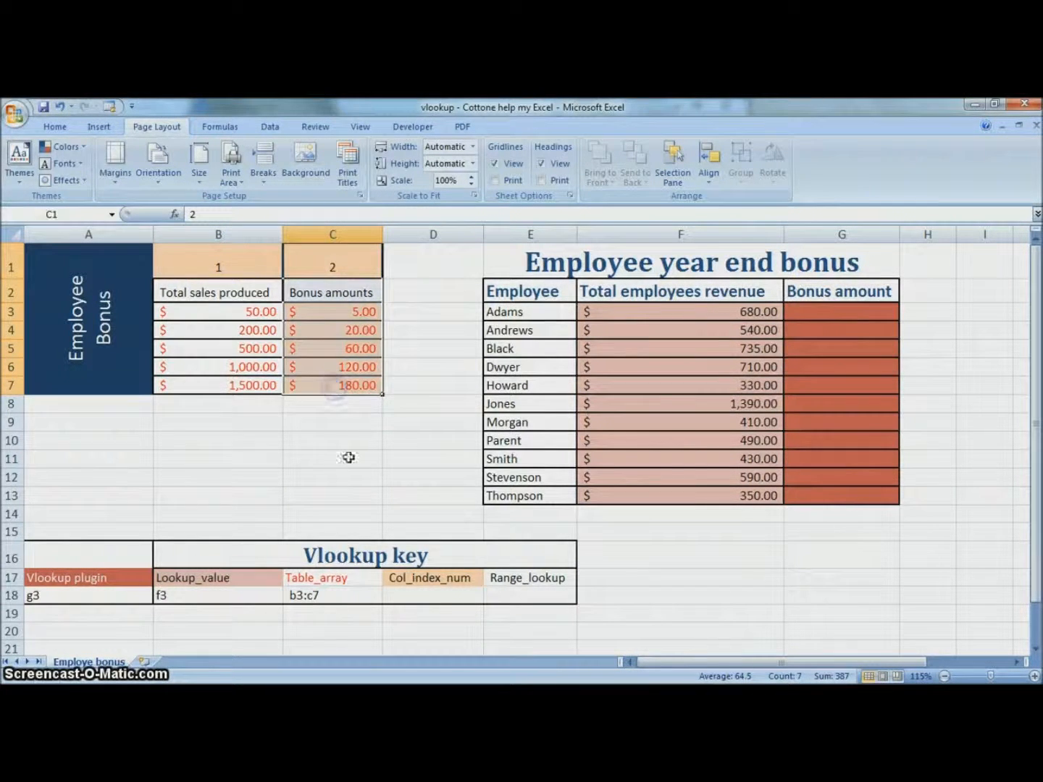
{"action": "left_click", "coordinate": [444, 595]}
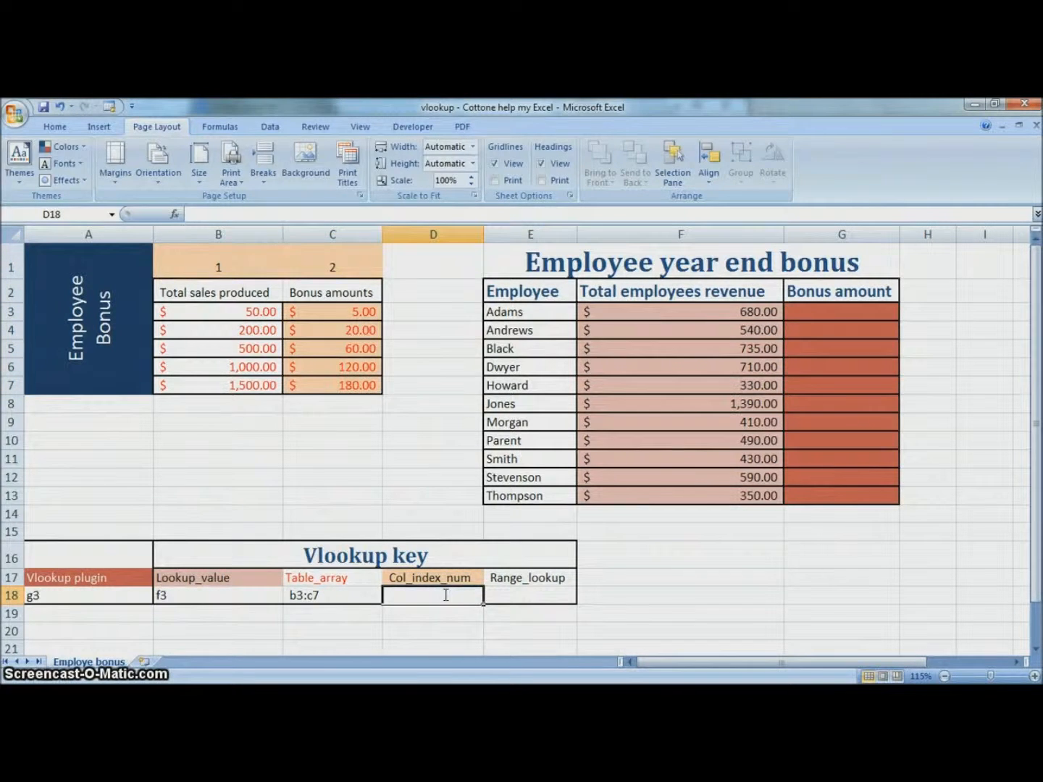
{"action": "type", "text": "2"}
- Review the column numbers above the bonus table and the Bonus amounts column against the Col_index_num entry
{"action": "left_click", "coordinate": [298, 293]}
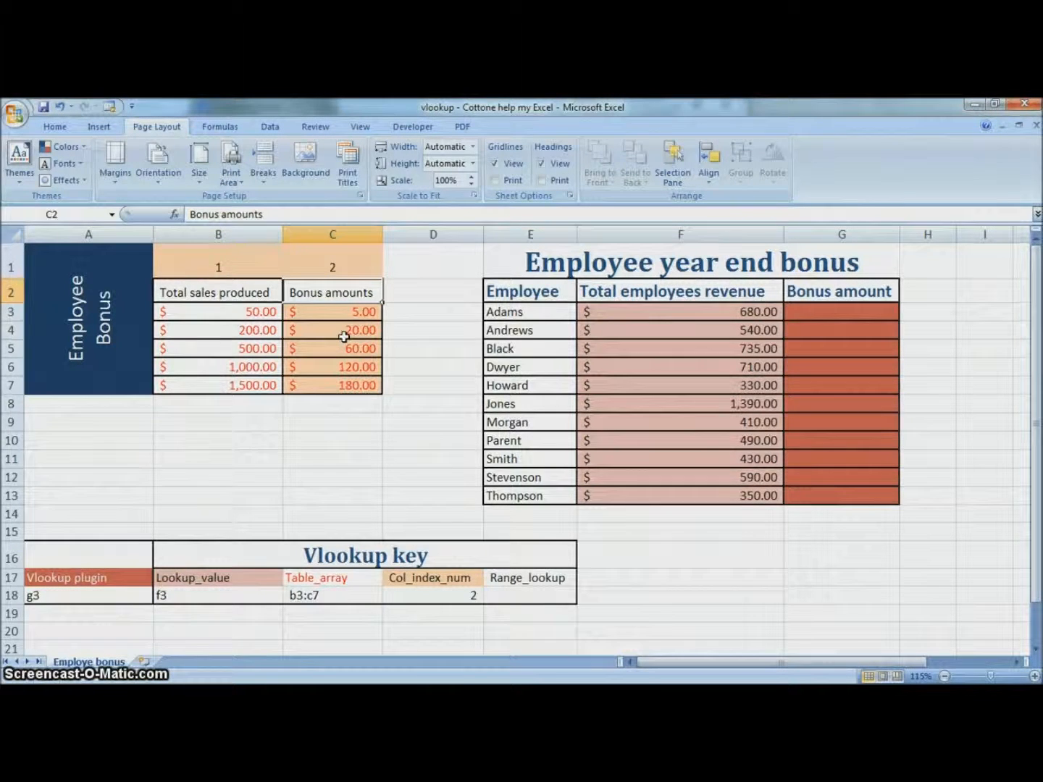
{"action": "left_click", "coordinate": [232, 267]}
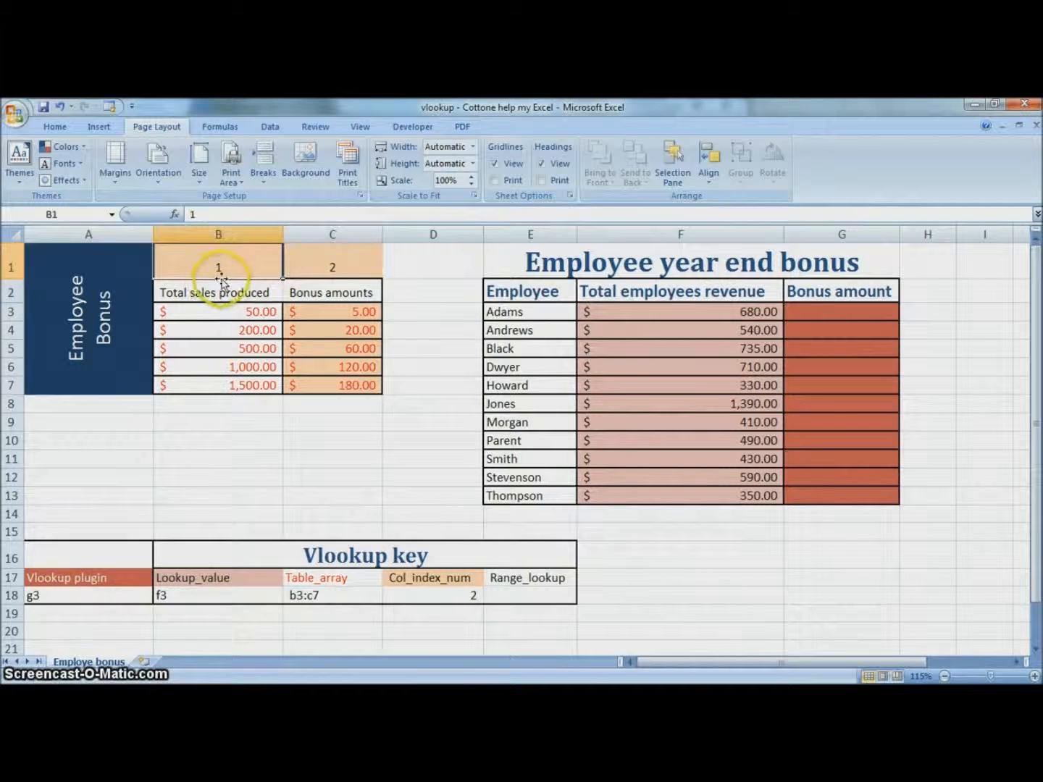
{"action": "left_click", "coordinate": [326, 277]}
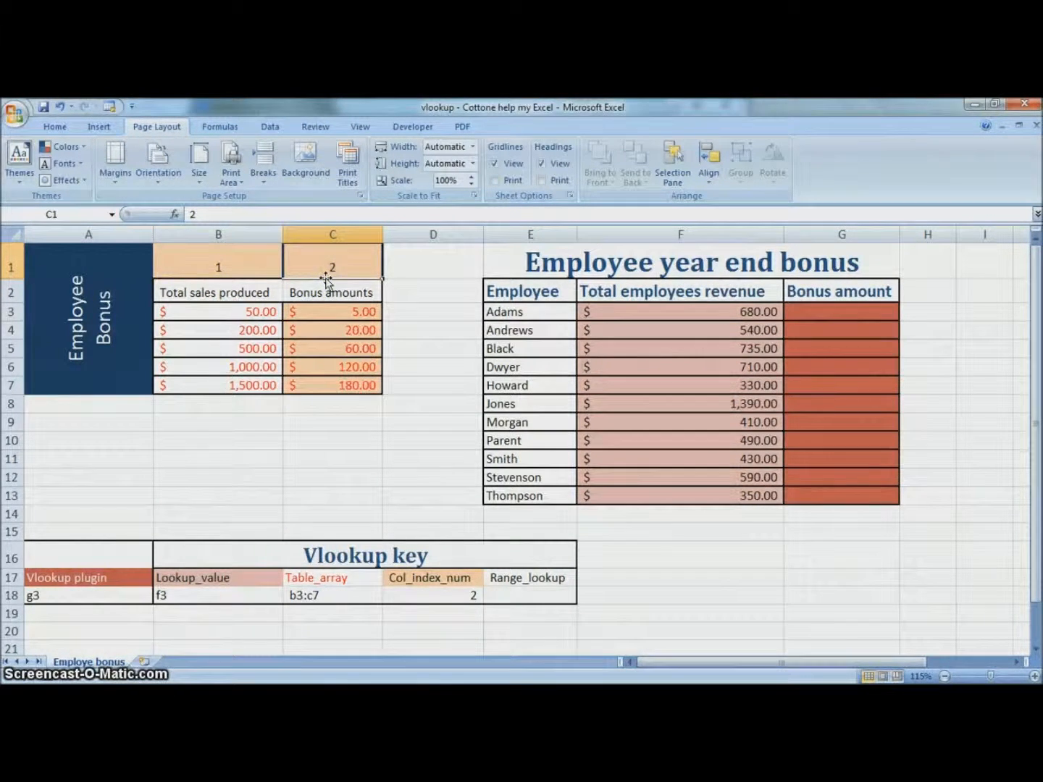
{"action": "left_click", "coordinate": [409, 268]}
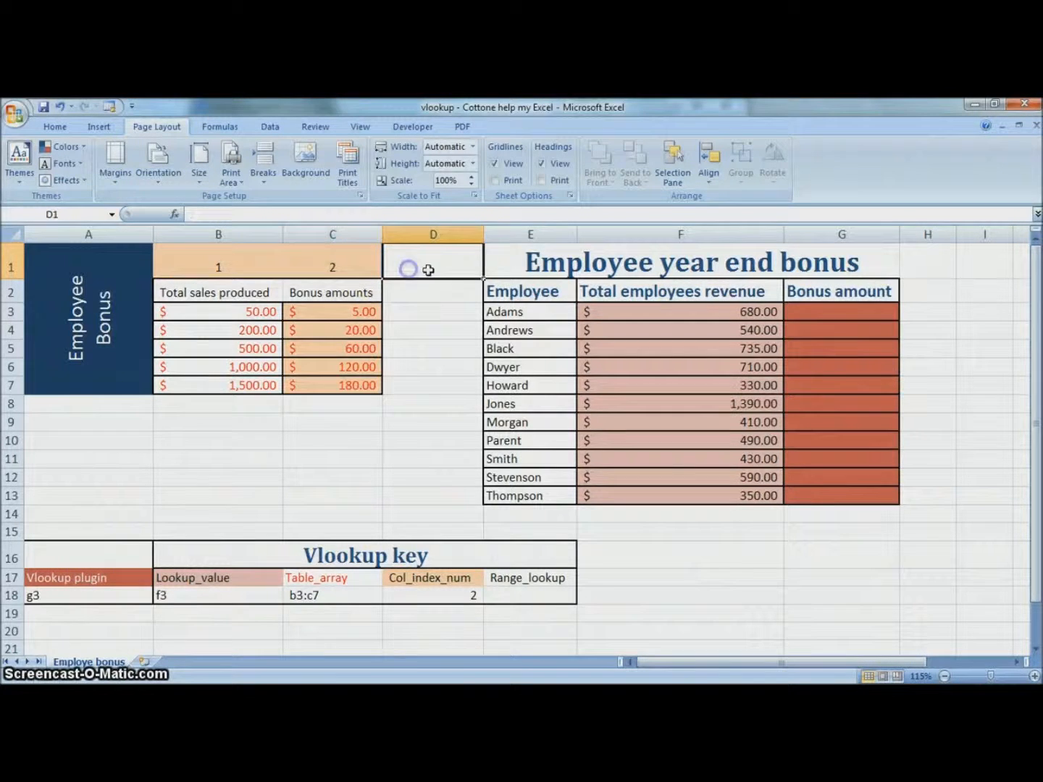
{"action": "left_click", "coordinate": [504, 266]}
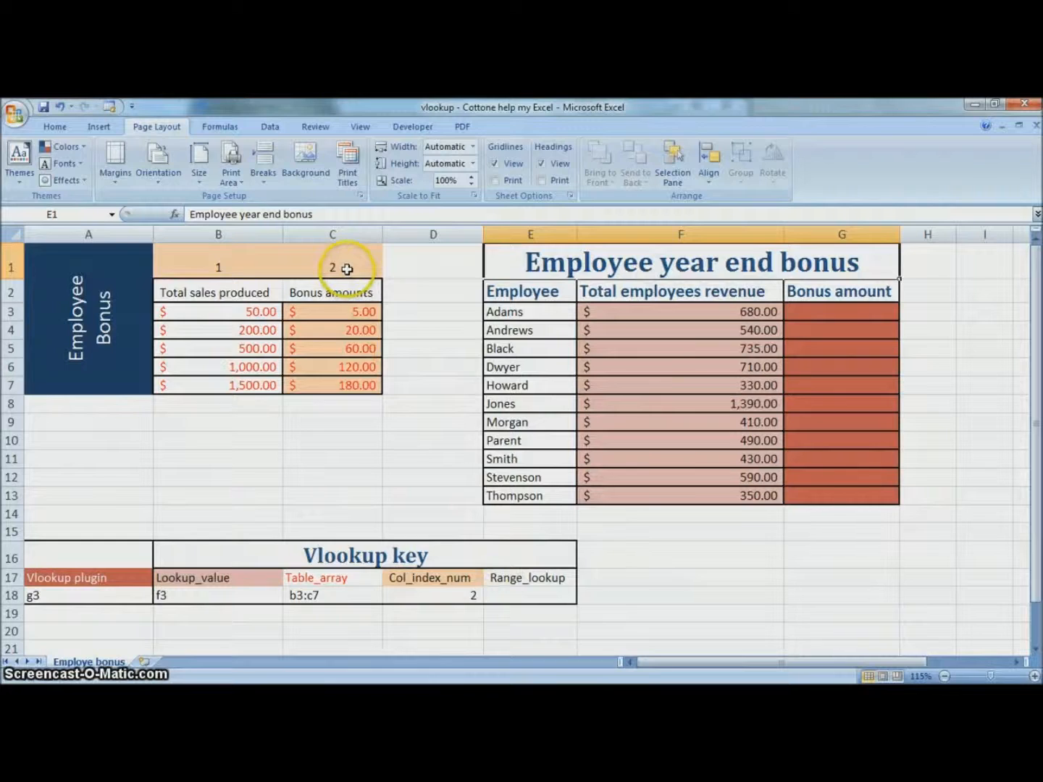
{"action": "left_click_drag", "start_coordinate": [341, 260], "coordinate": [351, 387]}
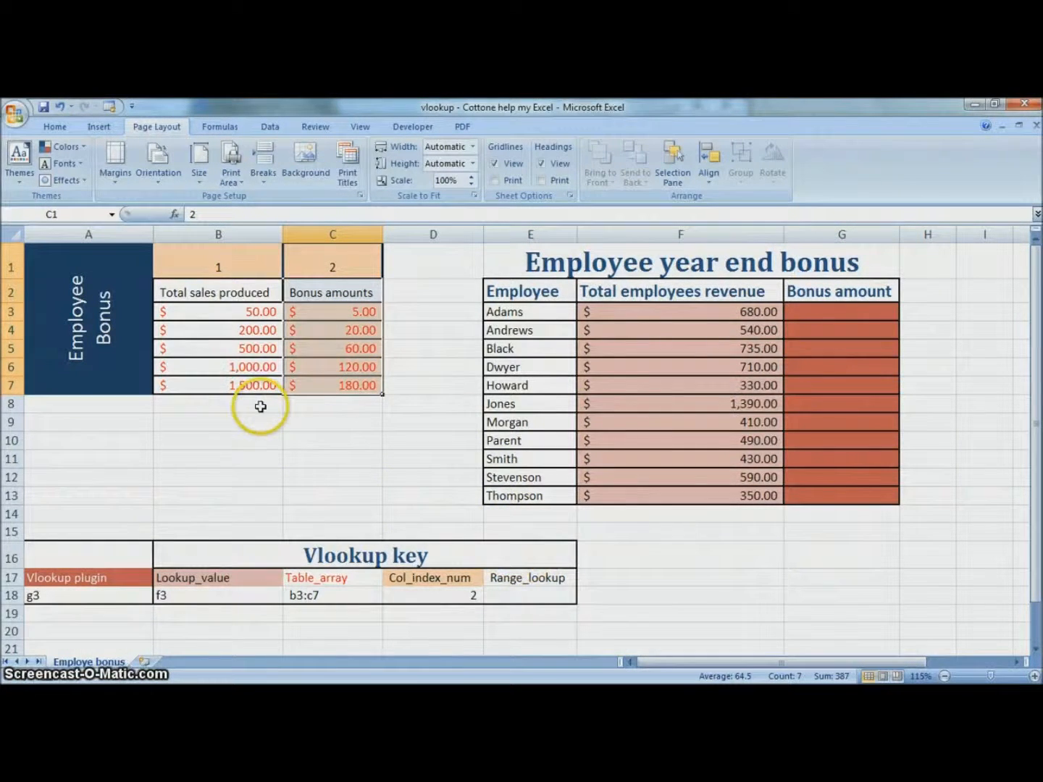
{"action": "left_click", "coordinate": [401, 595]}
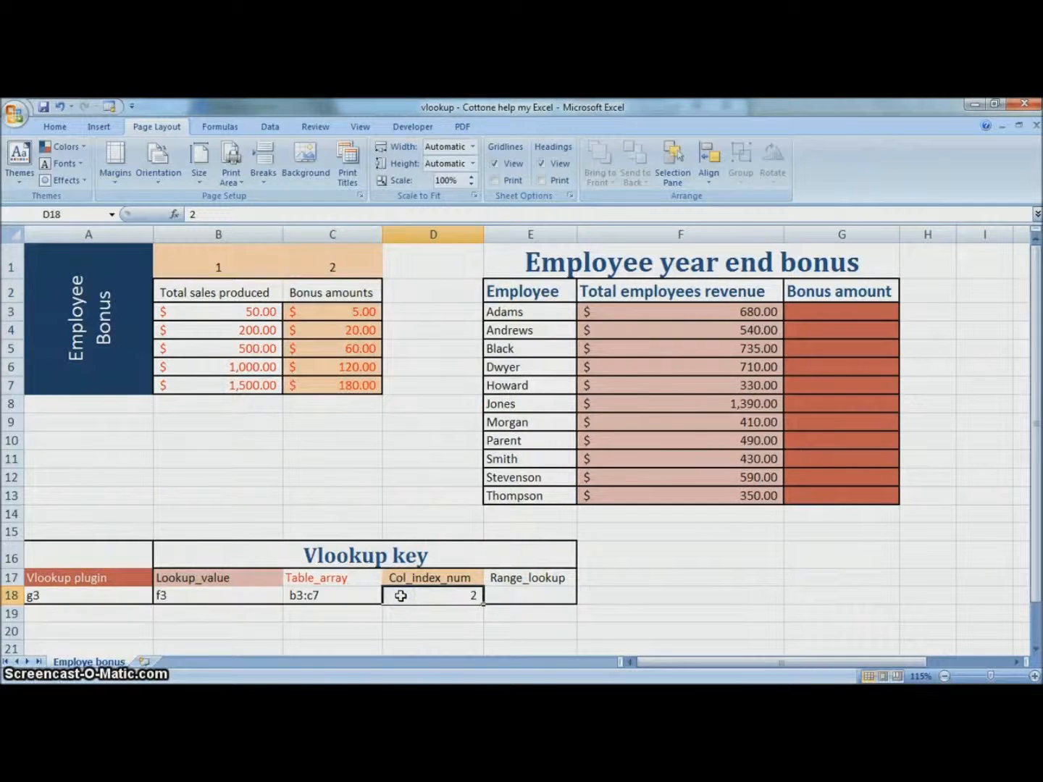
- Enter true / false as the possible options under Range_lookup in the Vlookup key
{"action": "left_click", "coordinate": [514, 597]}
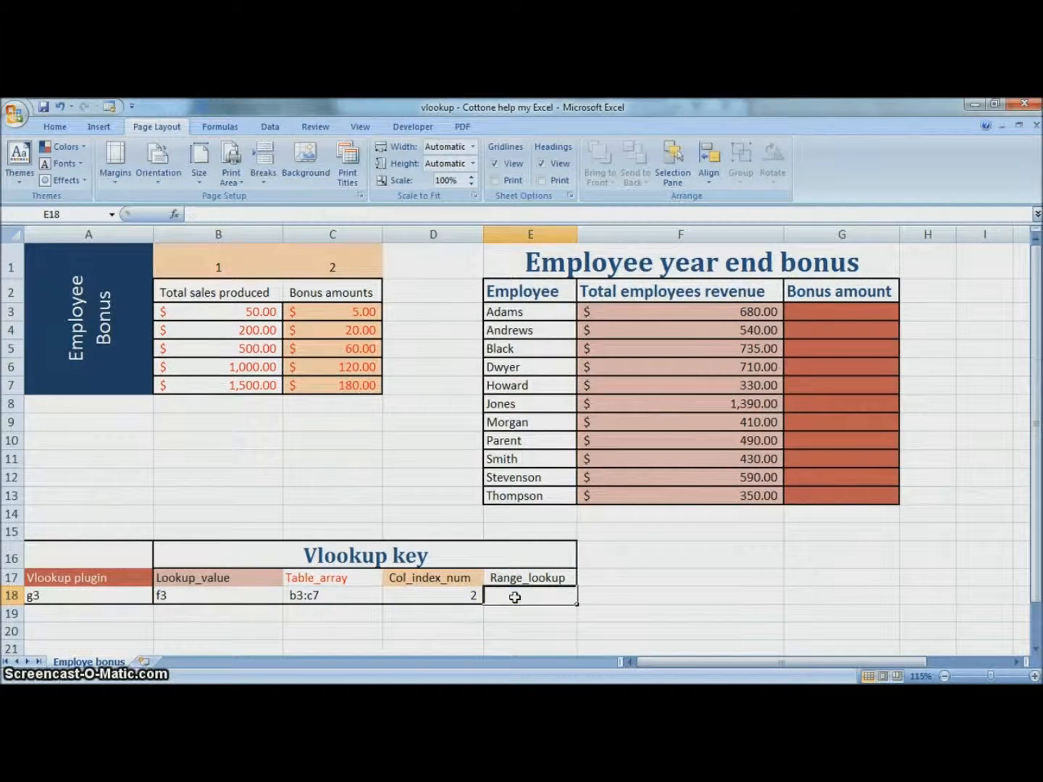
{"action": "type", "text": "tre"}
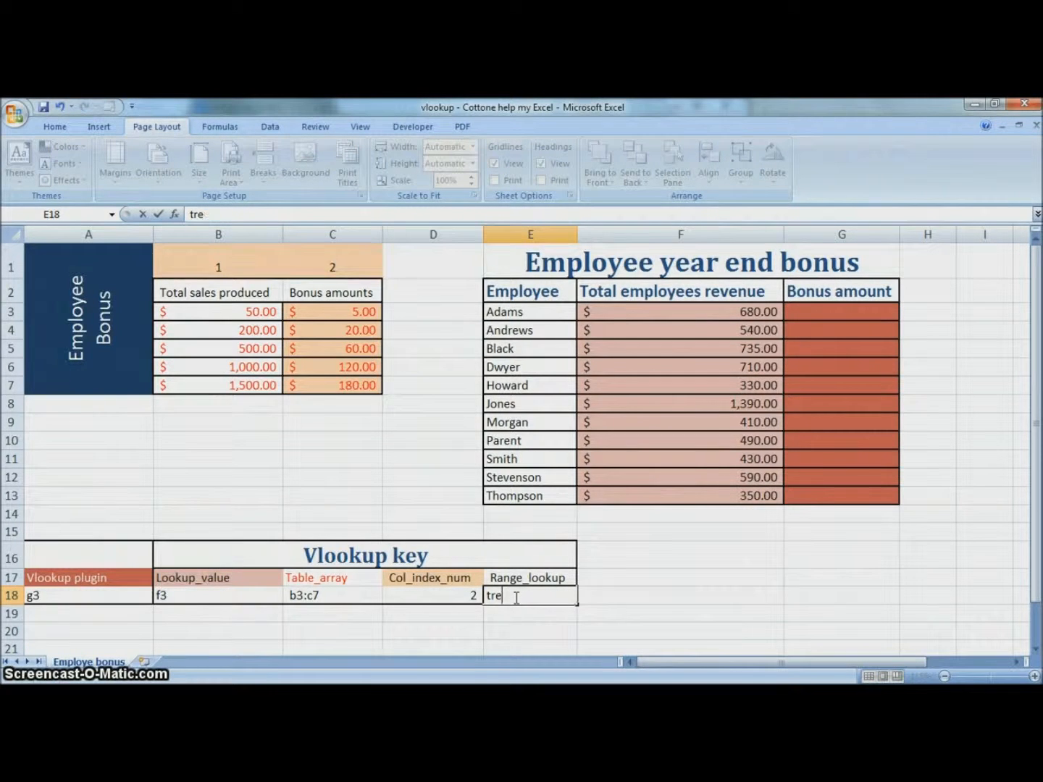
{"action": "type", "text": "ue / false"}
{"action": "left_click", "coordinate": [492, 596]}
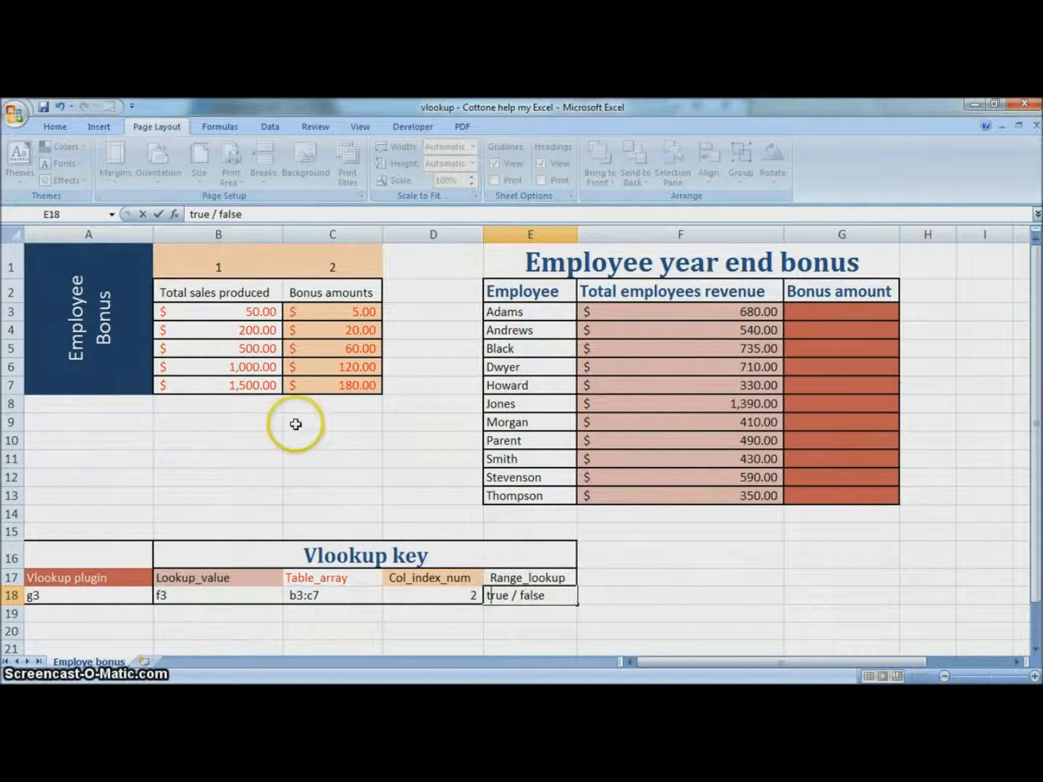
{"action": "left_click", "coordinate": [529, 597]}
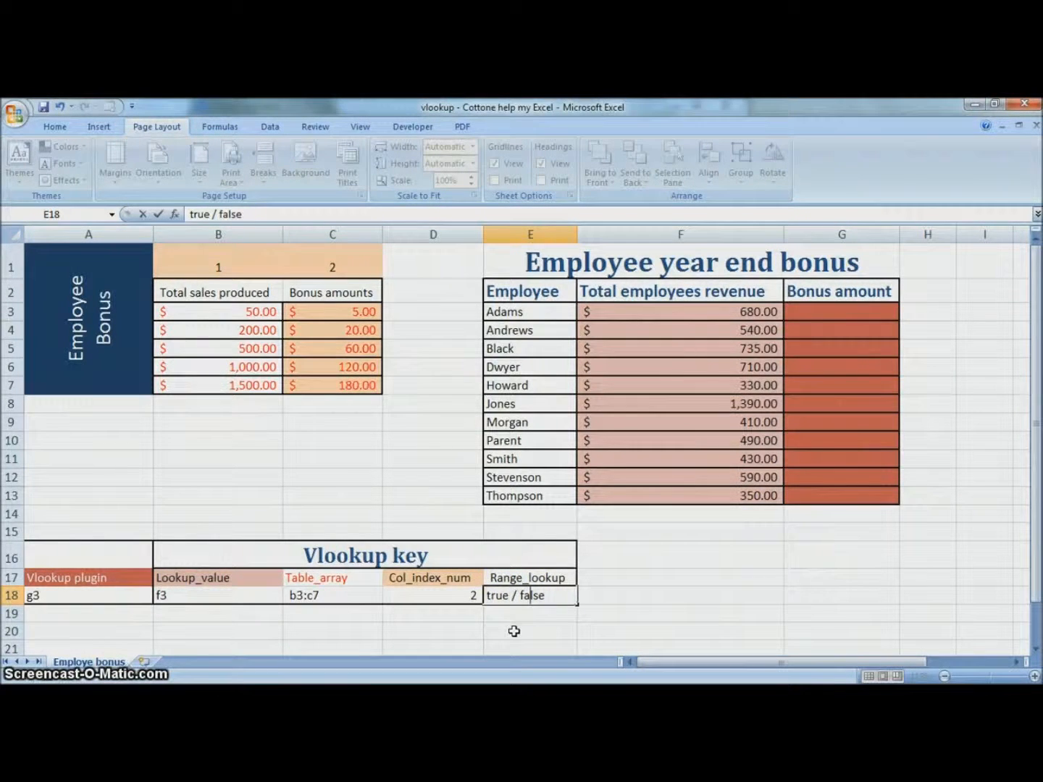
{"action": "left_click", "coordinate": [503, 596]}
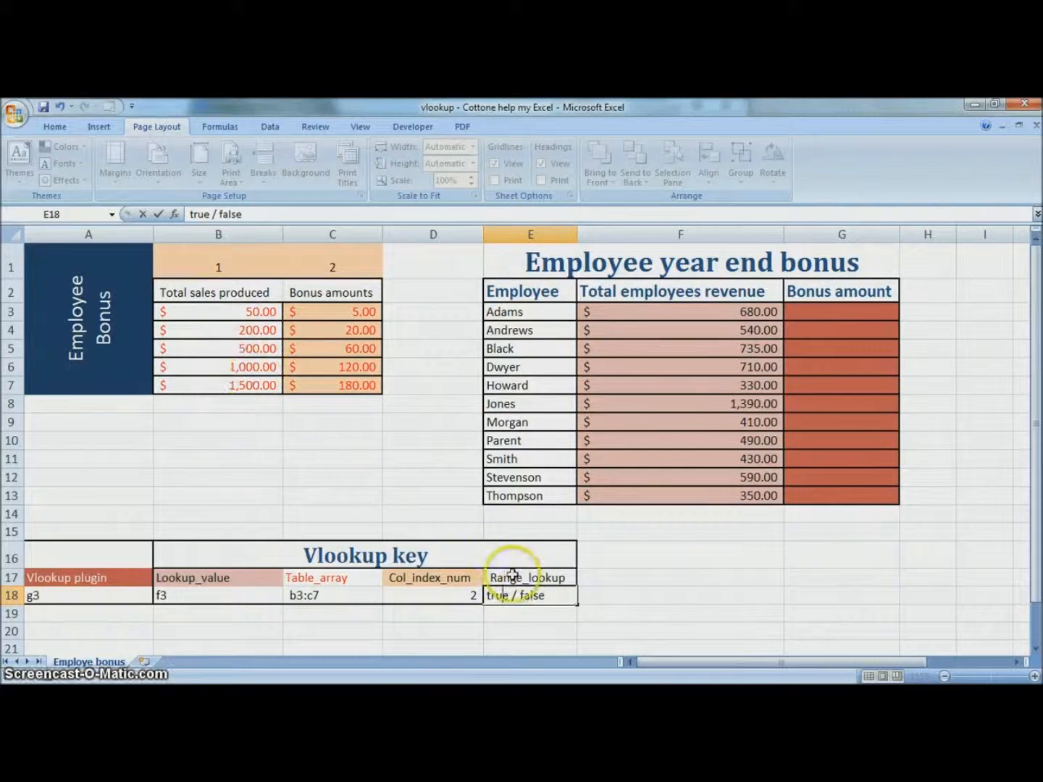
{"action": "left_click", "coordinate": [526, 596]}
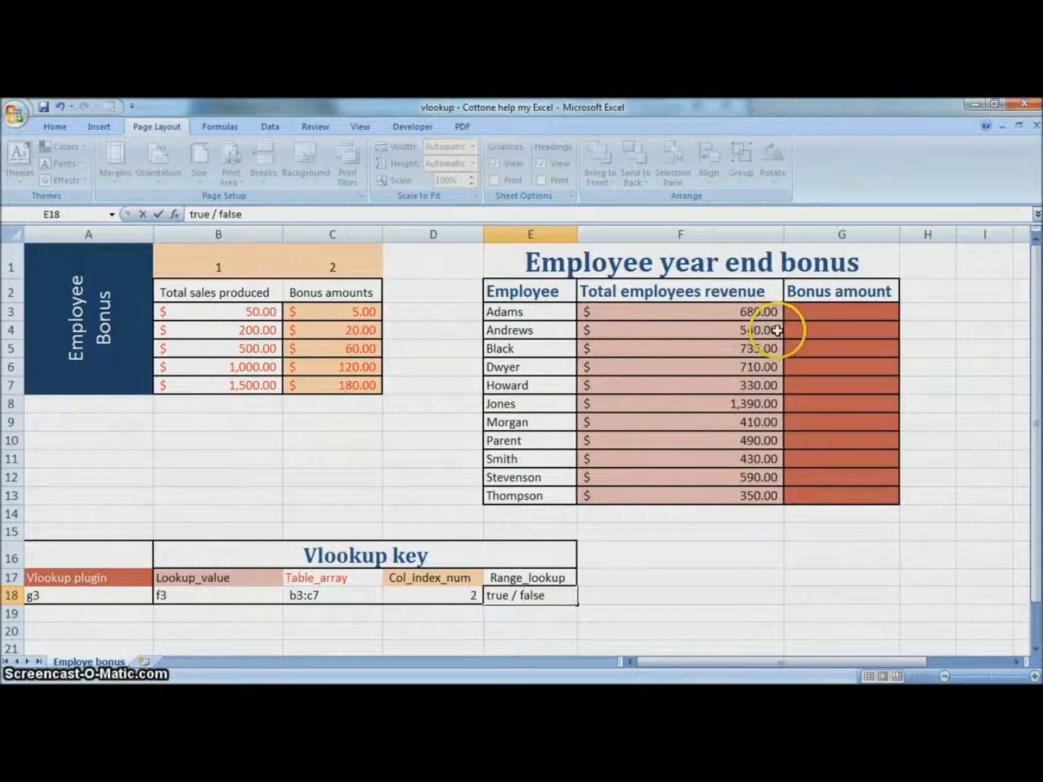
- Shorten the Range_lookup entry in the Vlookup key to true only
{"action": "left_click", "coordinate": [560, 599]}
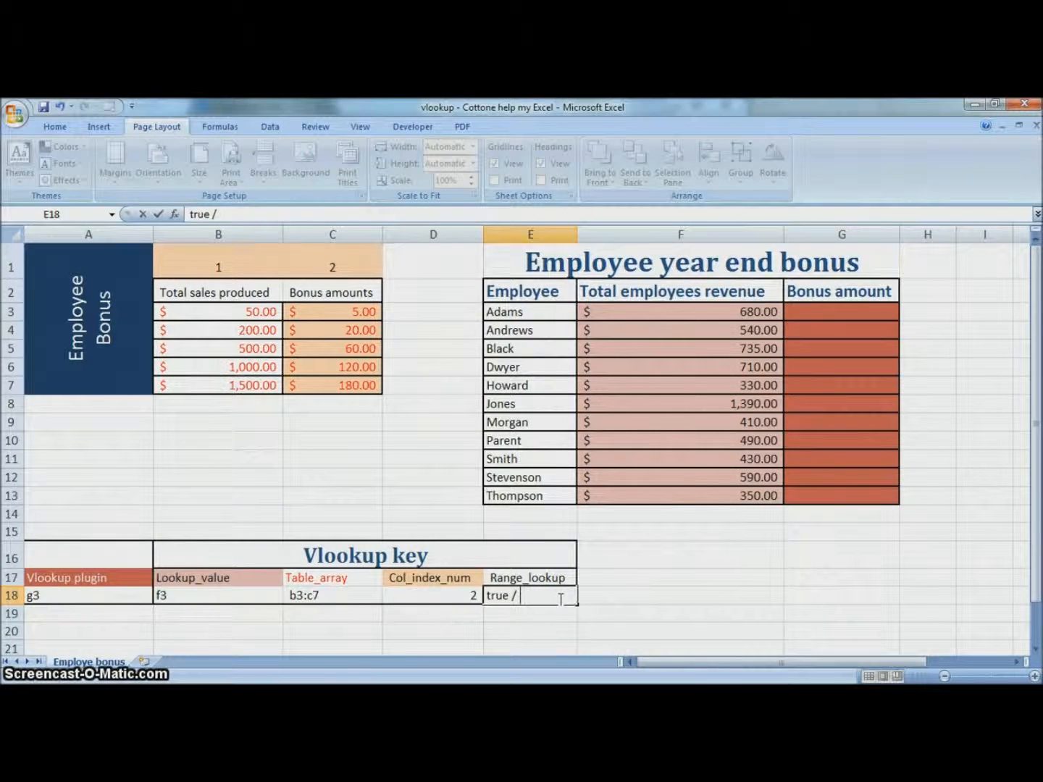
{"action": "key", "text": "Return"}
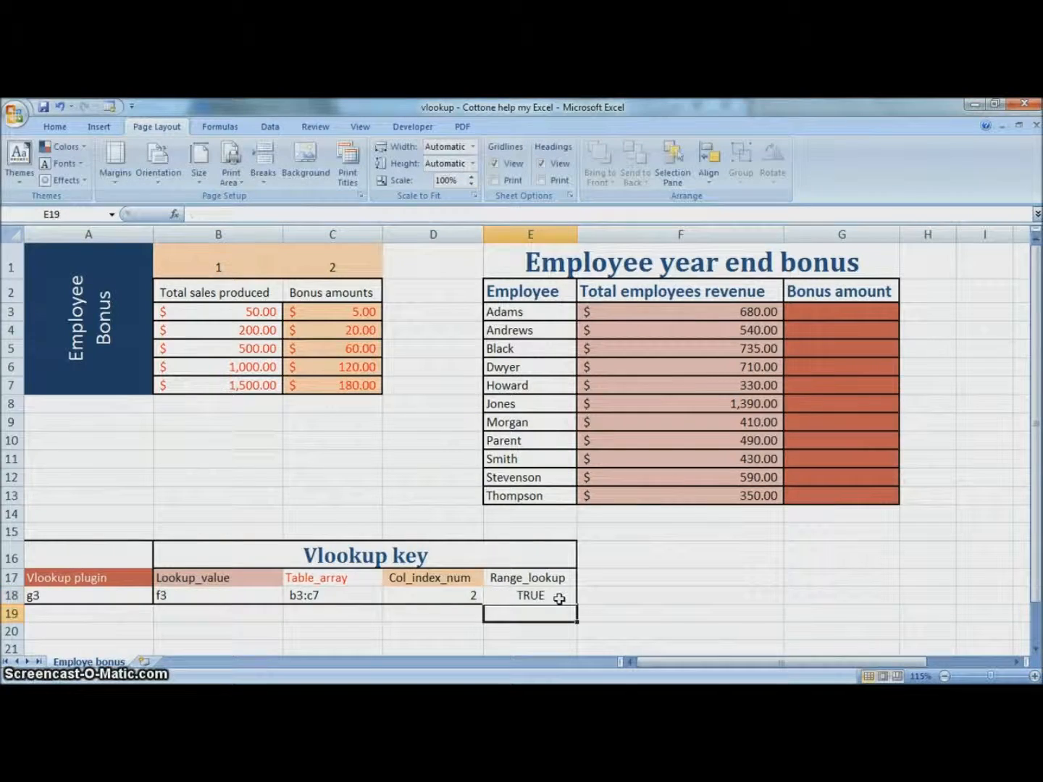
{"action": "left_click", "coordinate": [560, 600]}
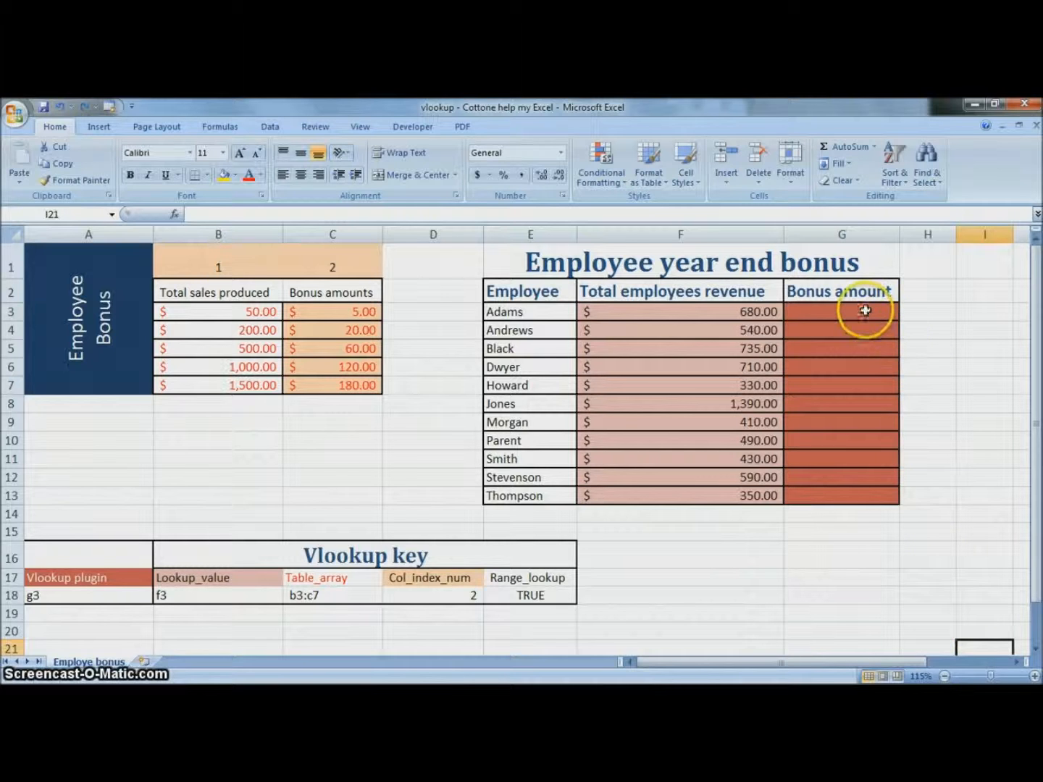
- Search the function list for vlookup and insert the VLOOKUP function in G3, the first Bonus amount cell
{"action": "left_click", "coordinate": [866, 310]}
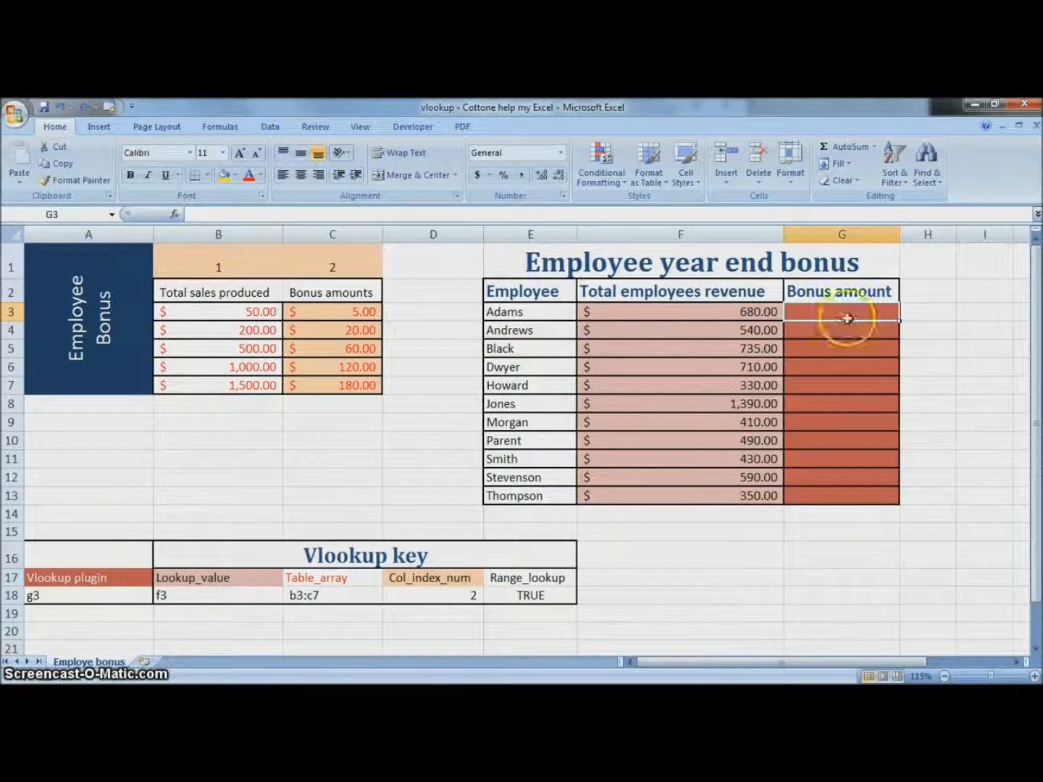
{"action": "left_click", "coordinate": [175, 214]}
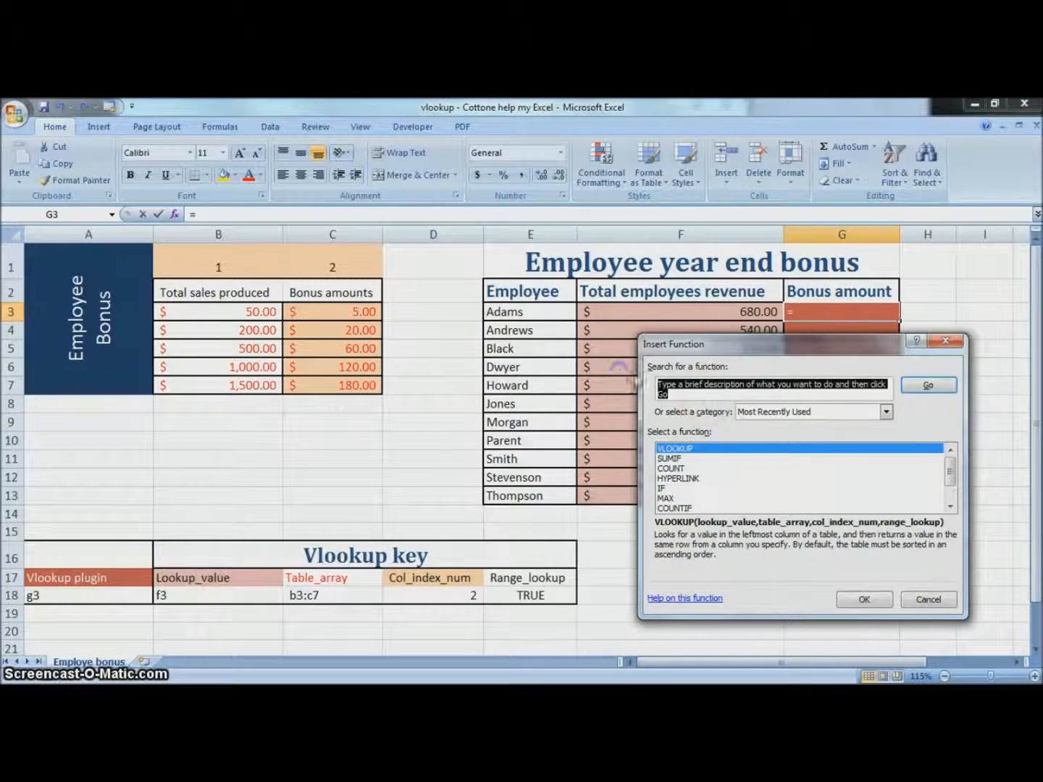
{"action": "left_click", "coordinate": [684, 369]}
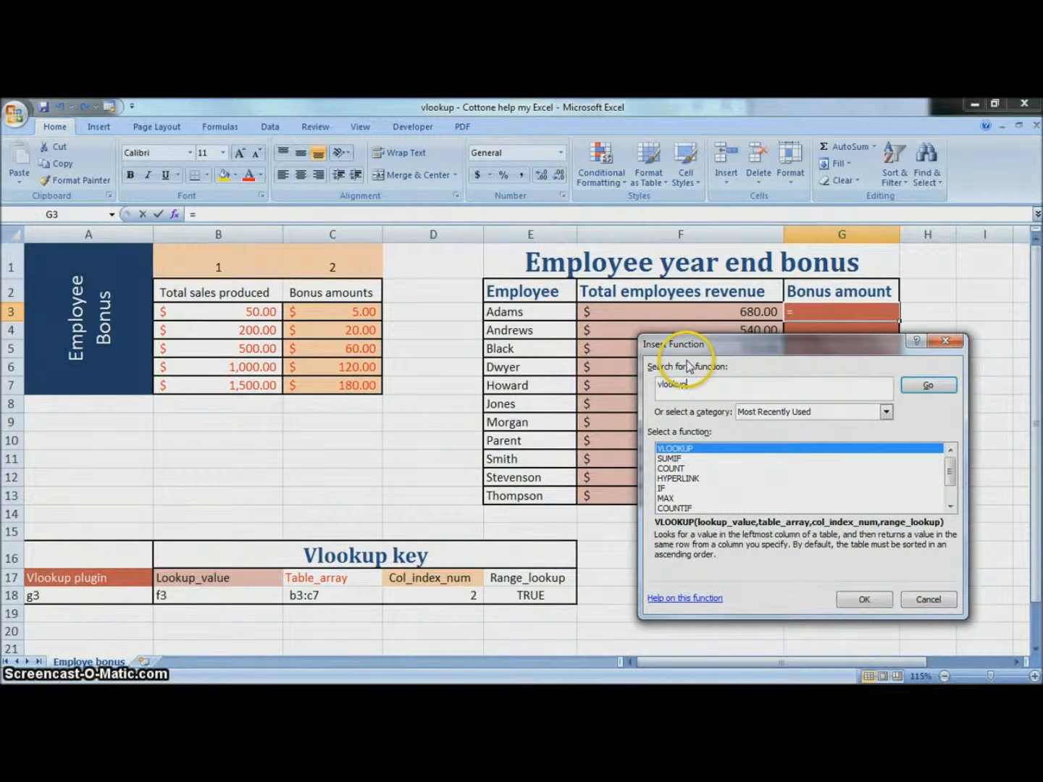
{"action": "left_click", "coordinate": [916, 386]}
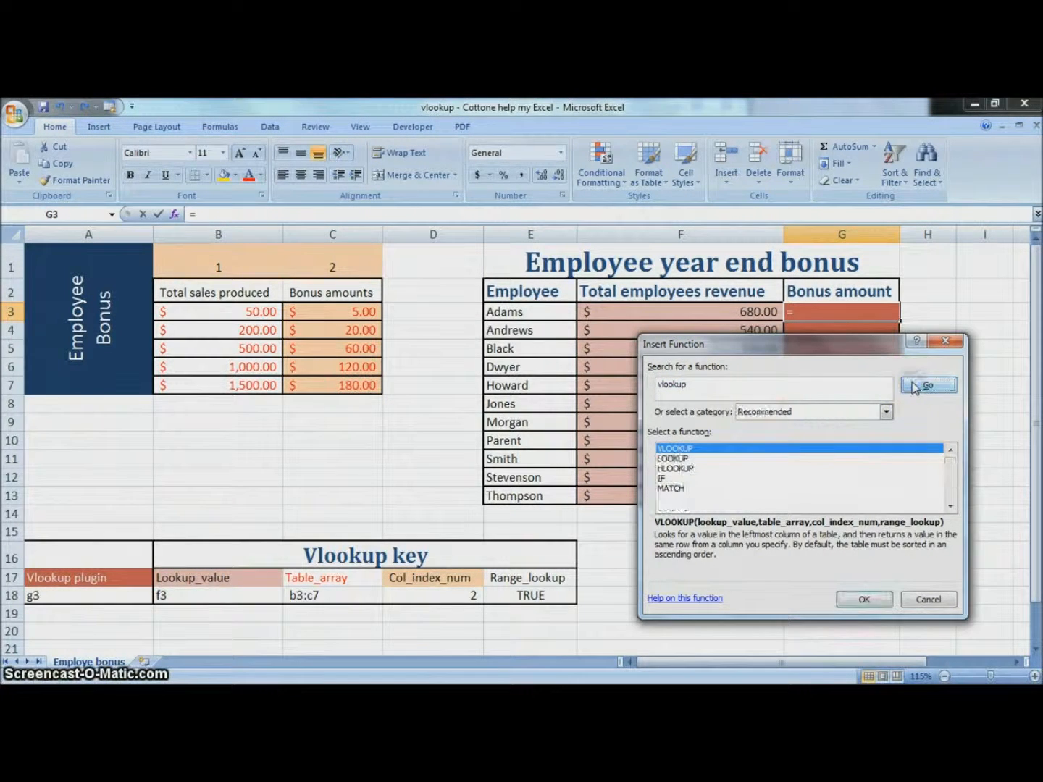
{"action": "left_click", "coordinate": [690, 449]}
{"action": "left_click", "coordinate": [860, 601]}
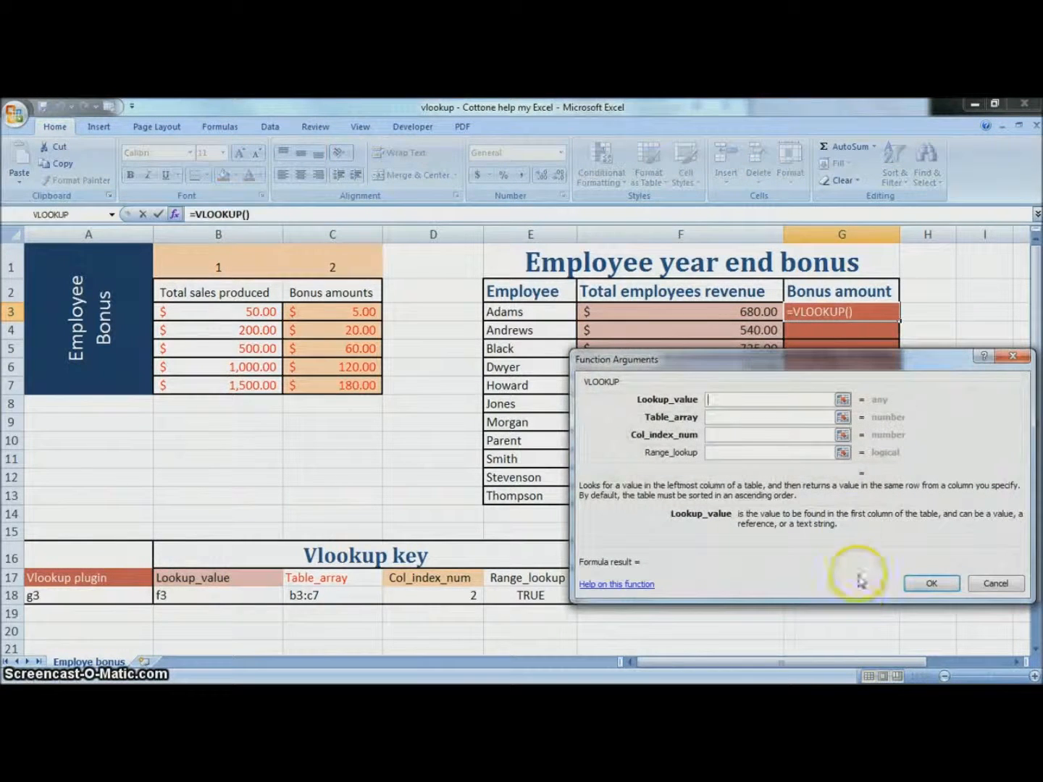
- Set the VLOOKUP Lookup_value to f3 and the Table_array to the absolute range $B$3:$C$7
{"action": "left_click", "coordinate": [739, 402]}
{"action": "type", "text": "f3"}
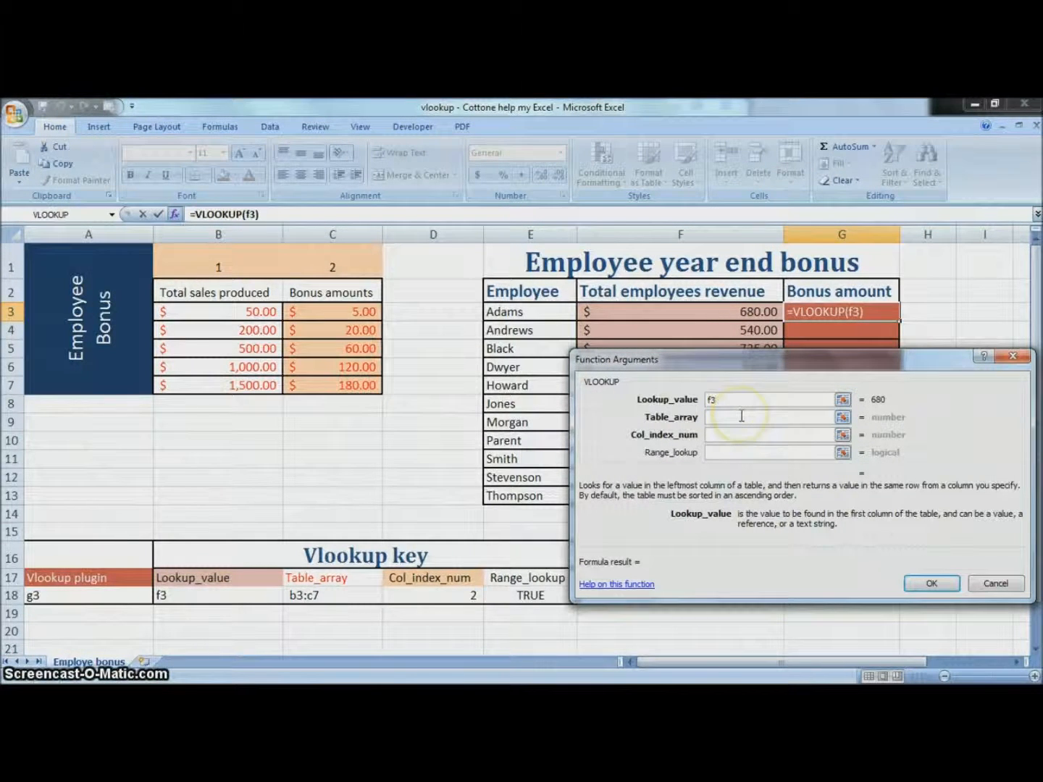
{"action": "left_click", "coordinate": [745, 417]}
{"action": "left_click", "coordinate": [746, 417]}
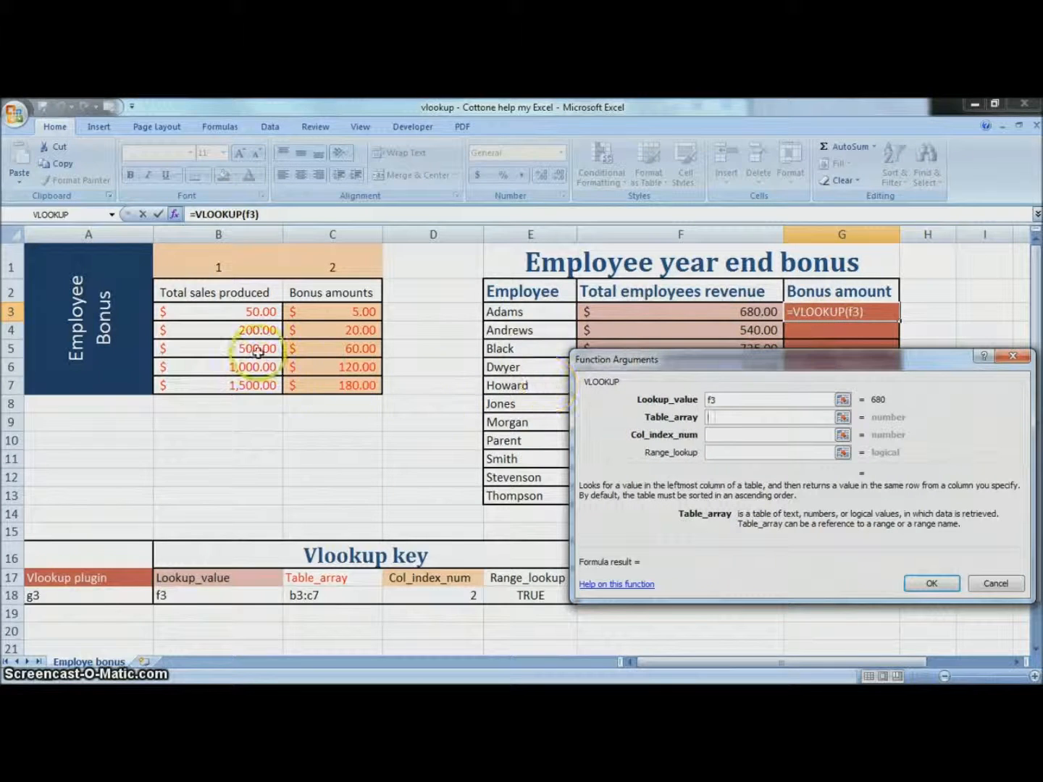
{"action": "left_click", "coordinate": [230, 308]}
{"action": "left_click_drag", "start_coordinate": [230, 309], "coordinate": [332, 385]}
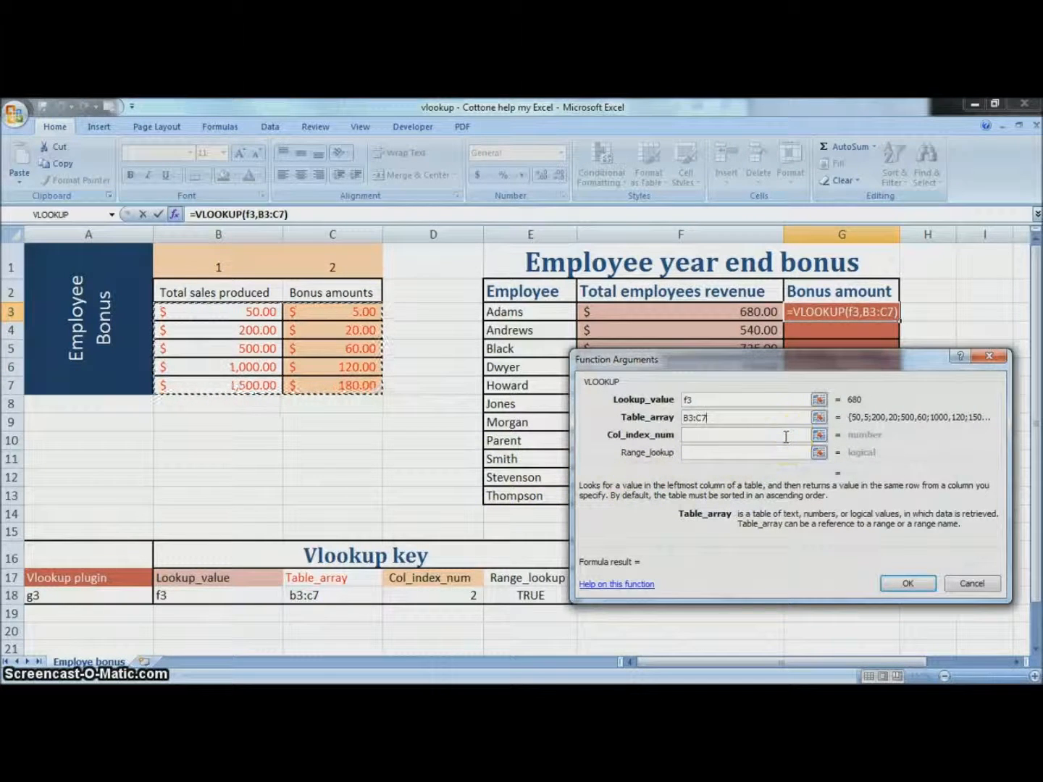
{"action": "key", "text": "F4"}
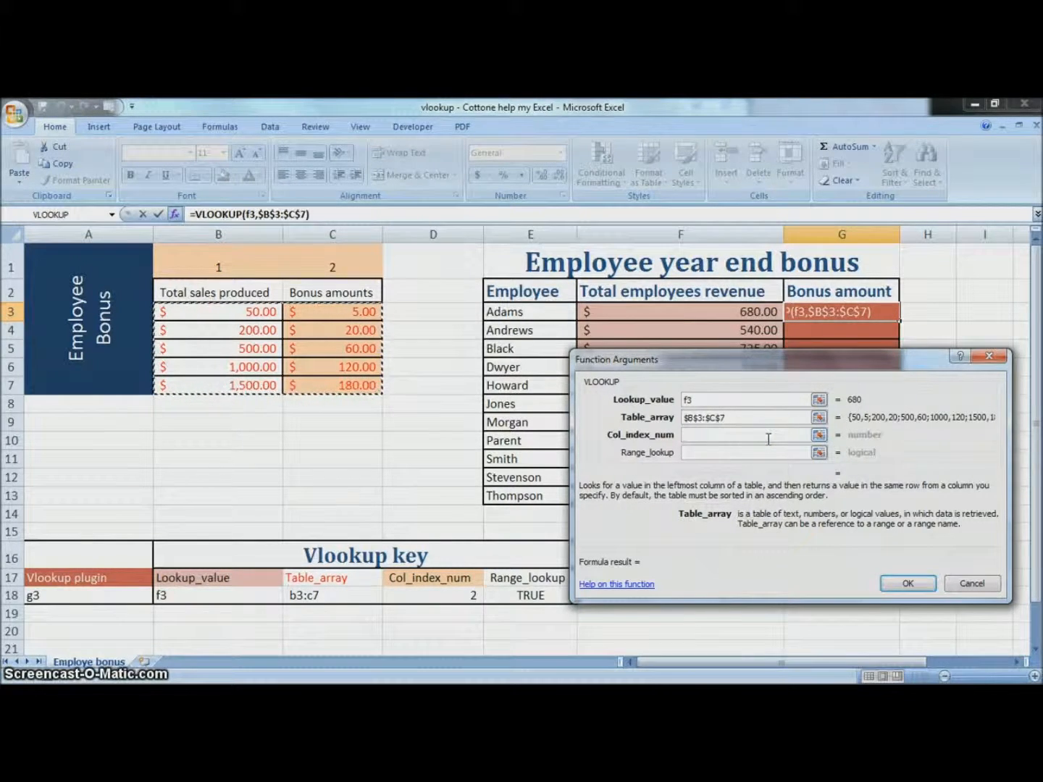
- Set the VLOOKUP Col_index_num argument to 2
{"action": "left_click", "coordinate": [706, 438]}
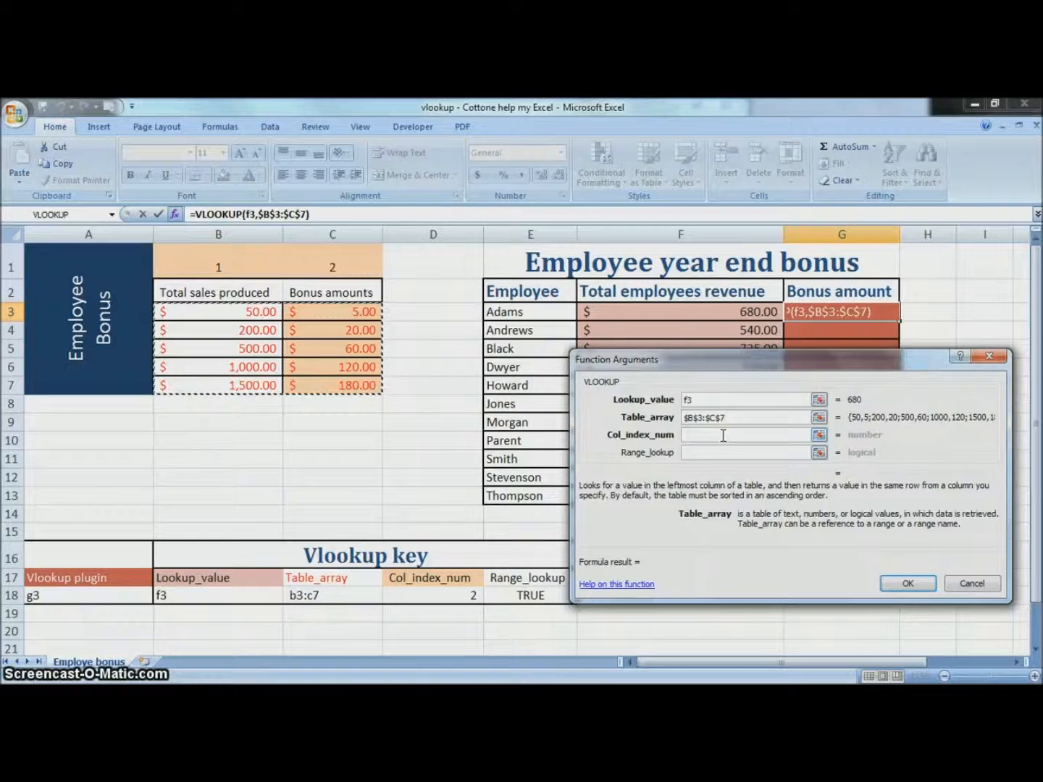
{"action": "left_click", "coordinate": [723, 434]}
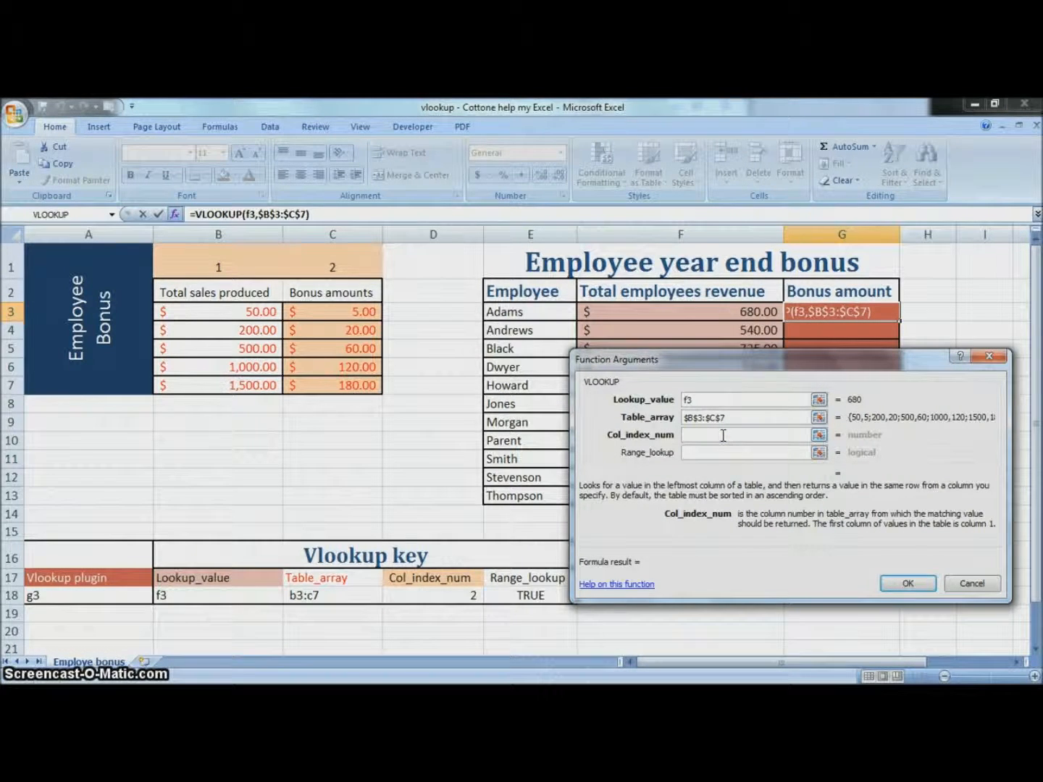
{"action": "type", "text": "2"}
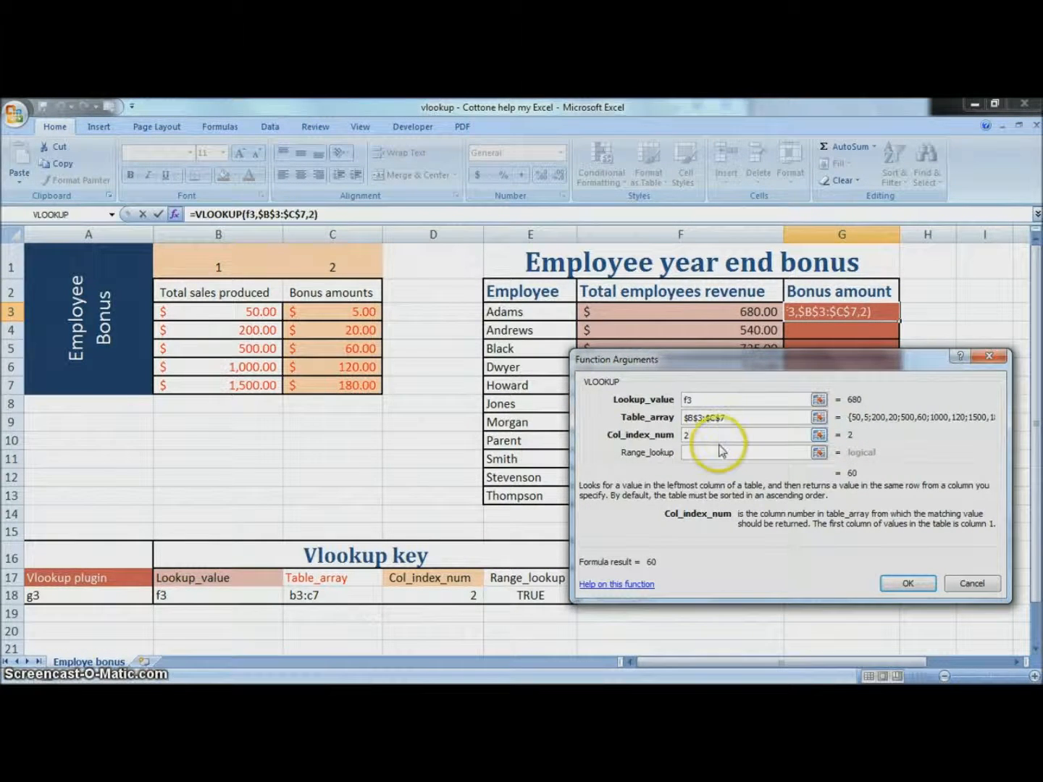
- Set the VLOOKUP Range_lookup argument to true, complete the function, and fill the G3 formula down the Bonus amount column to G13
{"action": "left_click", "coordinate": [719, 452]}
{"action": "type", "text": "true"}
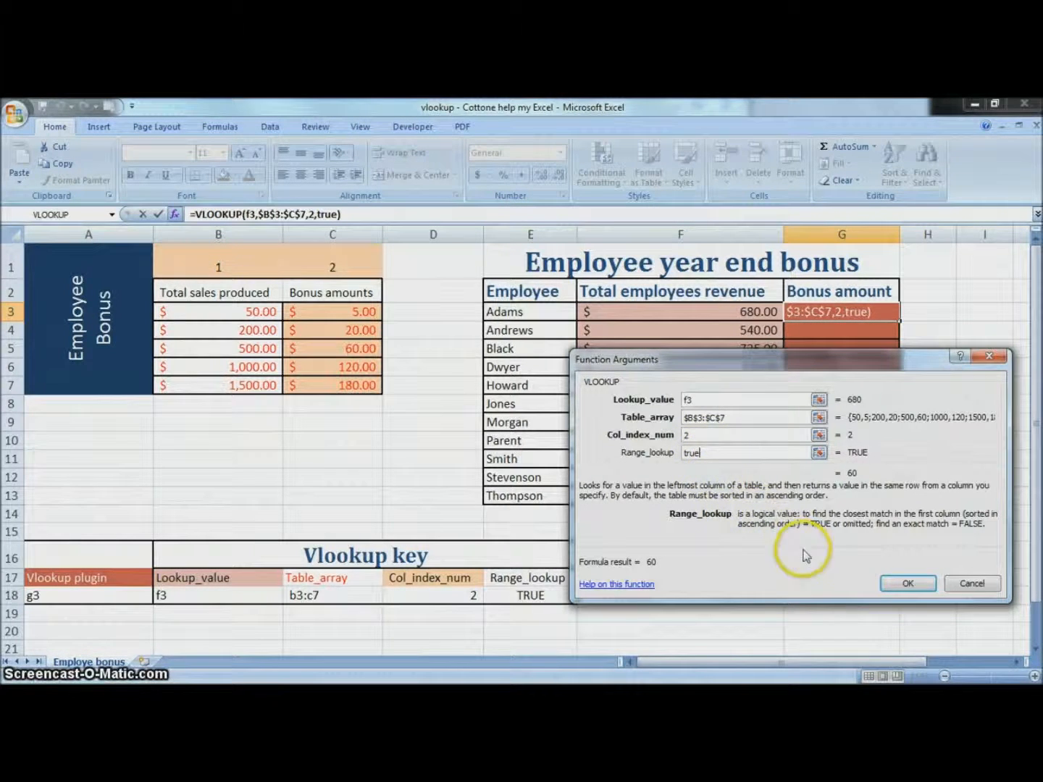
{"action": "left_click", "coordinate": [930, 587]}
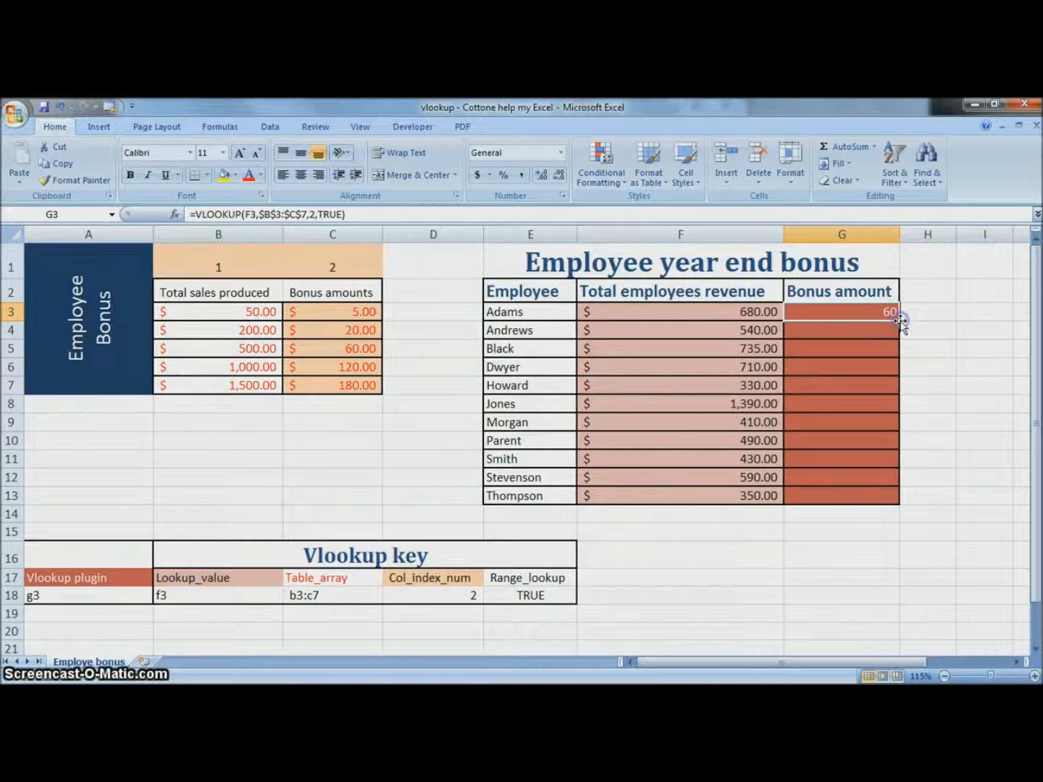
{"action": "double_click", "coordinate": [900, 321]}
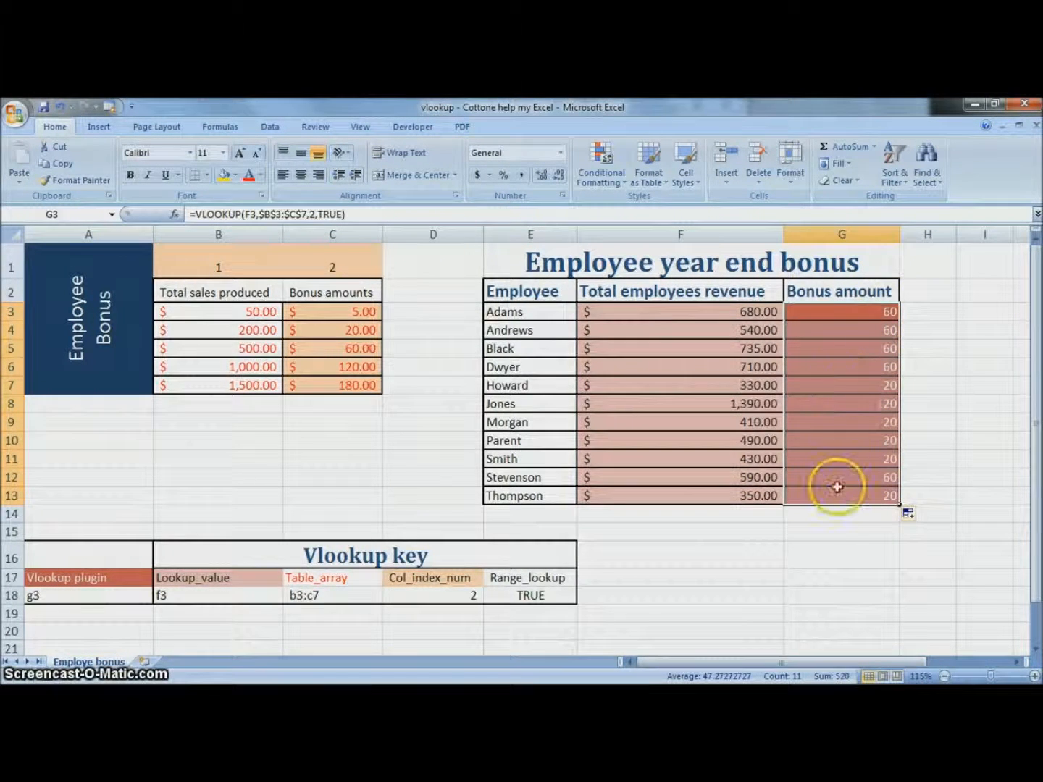
- Check the first revenue value in F3 and the VLOOKUP formulas in Bonus amount cells G3, G4 and G13
{"action": "left_click", "coordinate": [710, 313]}
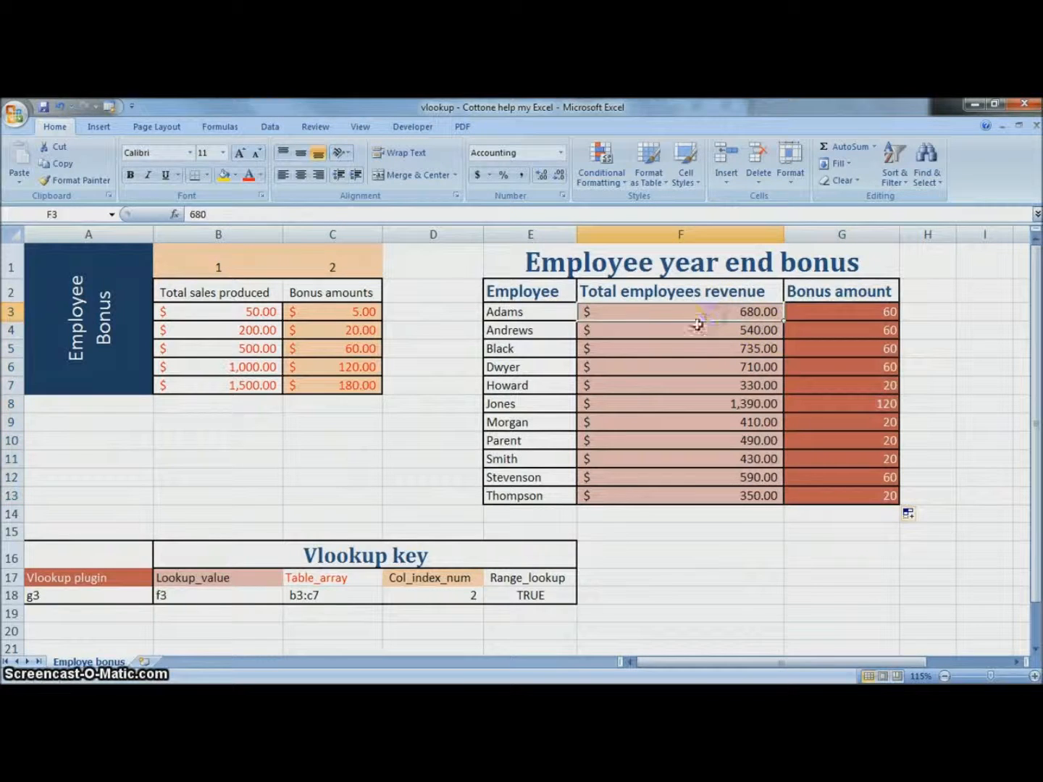
{"action": "left_click", "coordinate": [827, 312]}
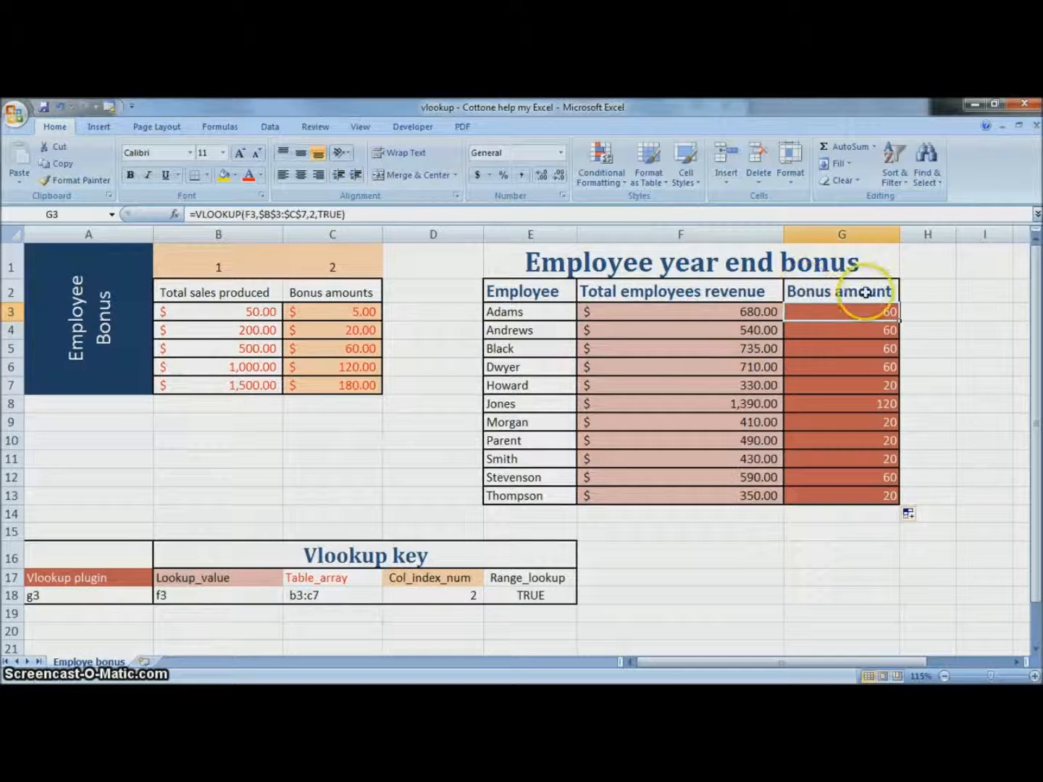
{"action": "left_click", "coordinate": [855, 335]}
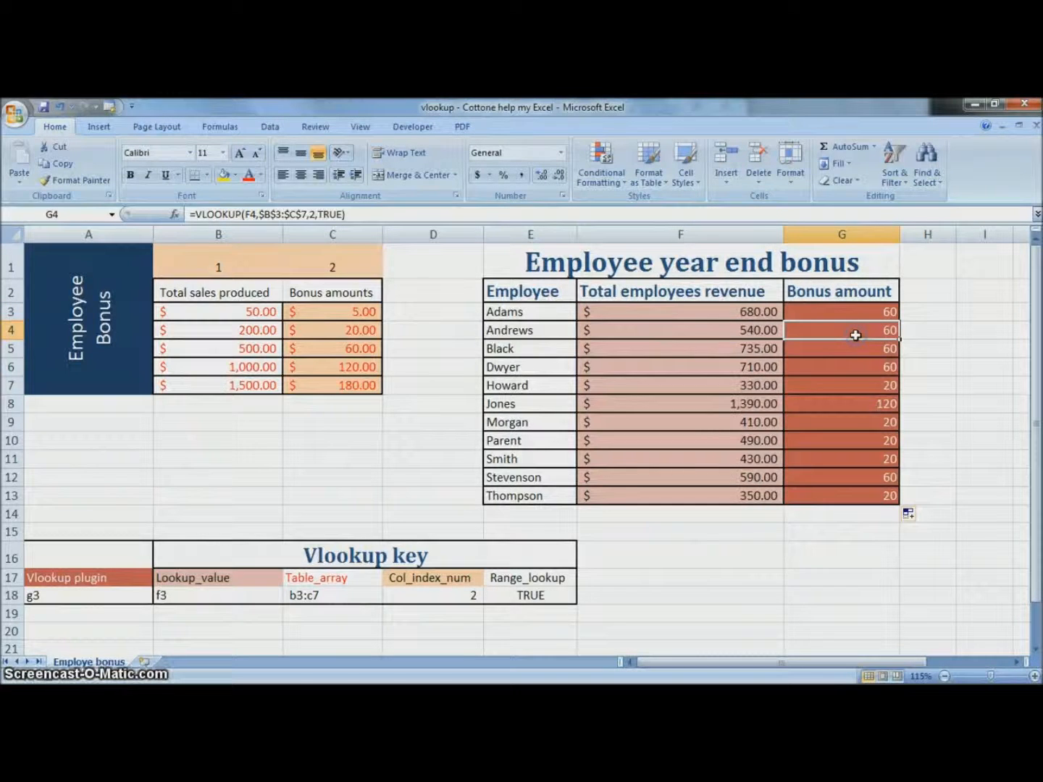
{"action": "left_click", "coordinate": [849, 494]}
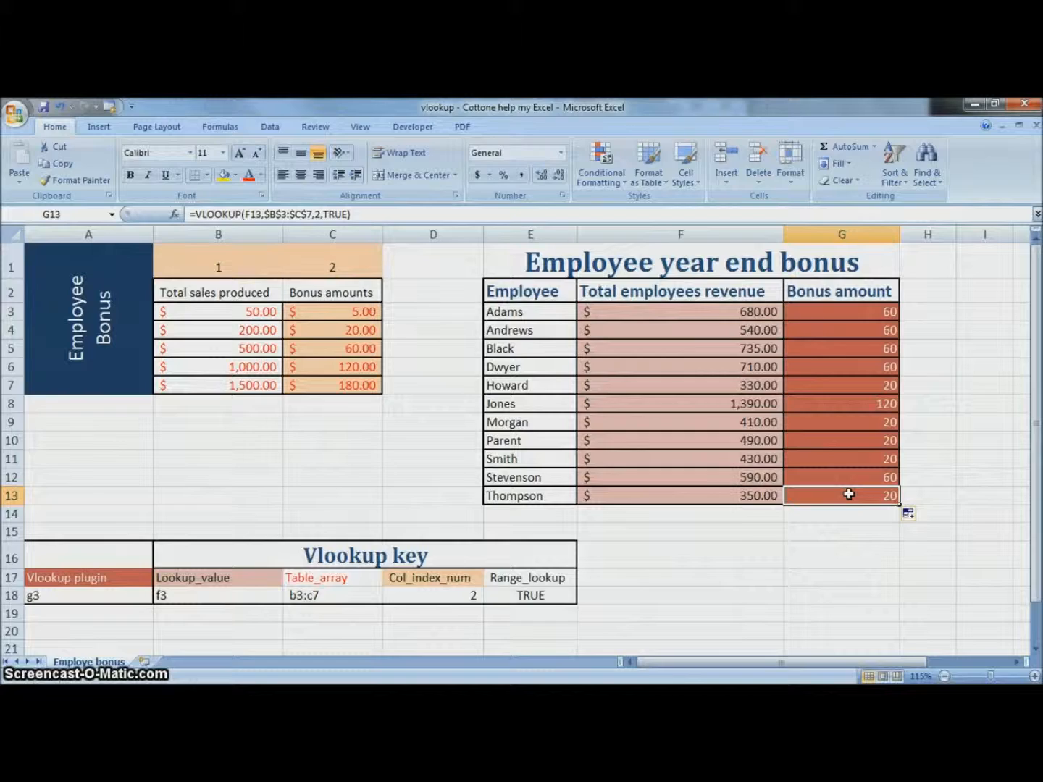